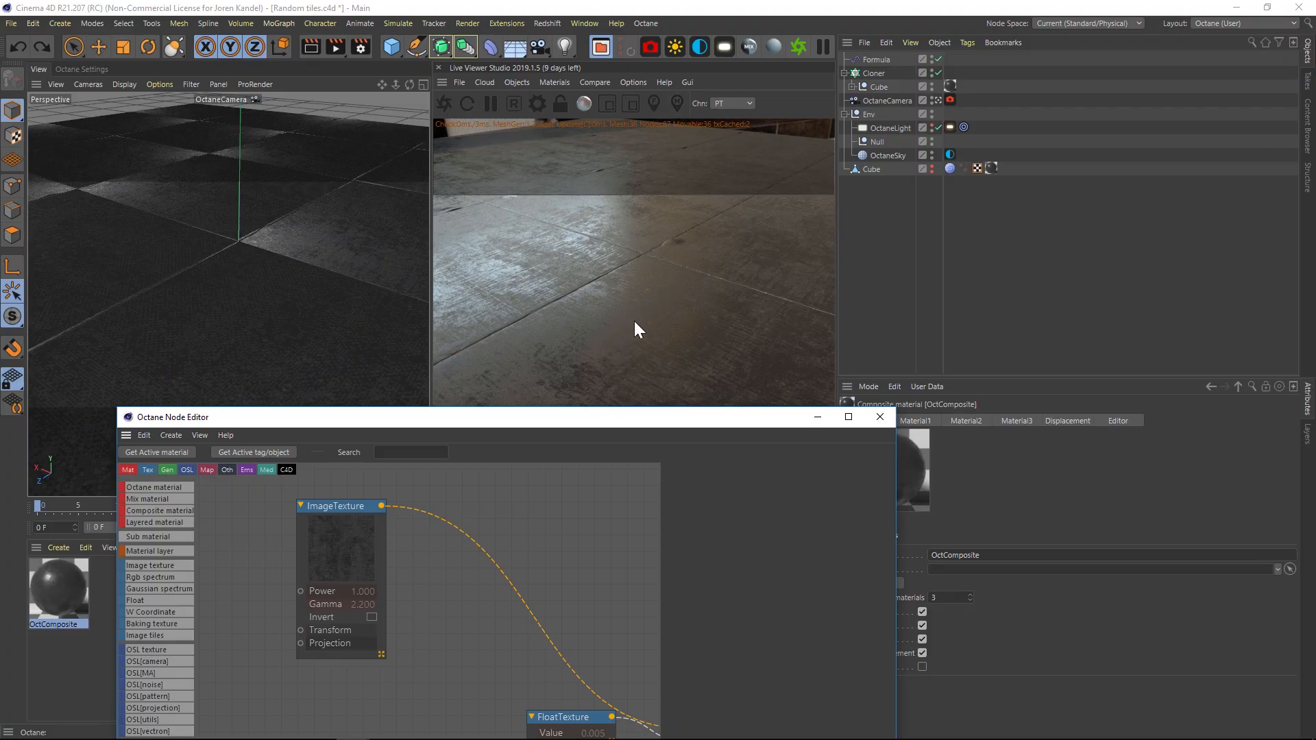
Step: Try removing the ImageTexture node's outgoing connection to see the render without it, and undo the removal
left_click(465, 532)
key("Delete")
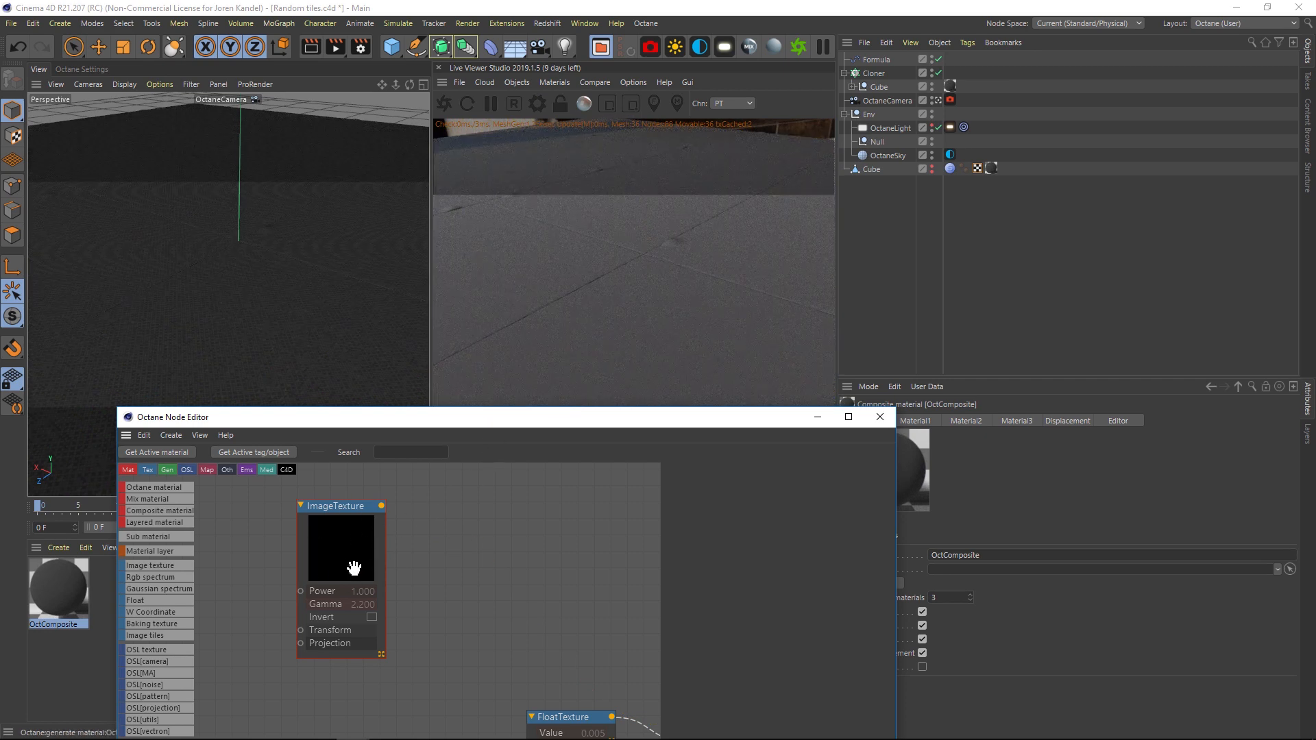
key("ctrl+z")
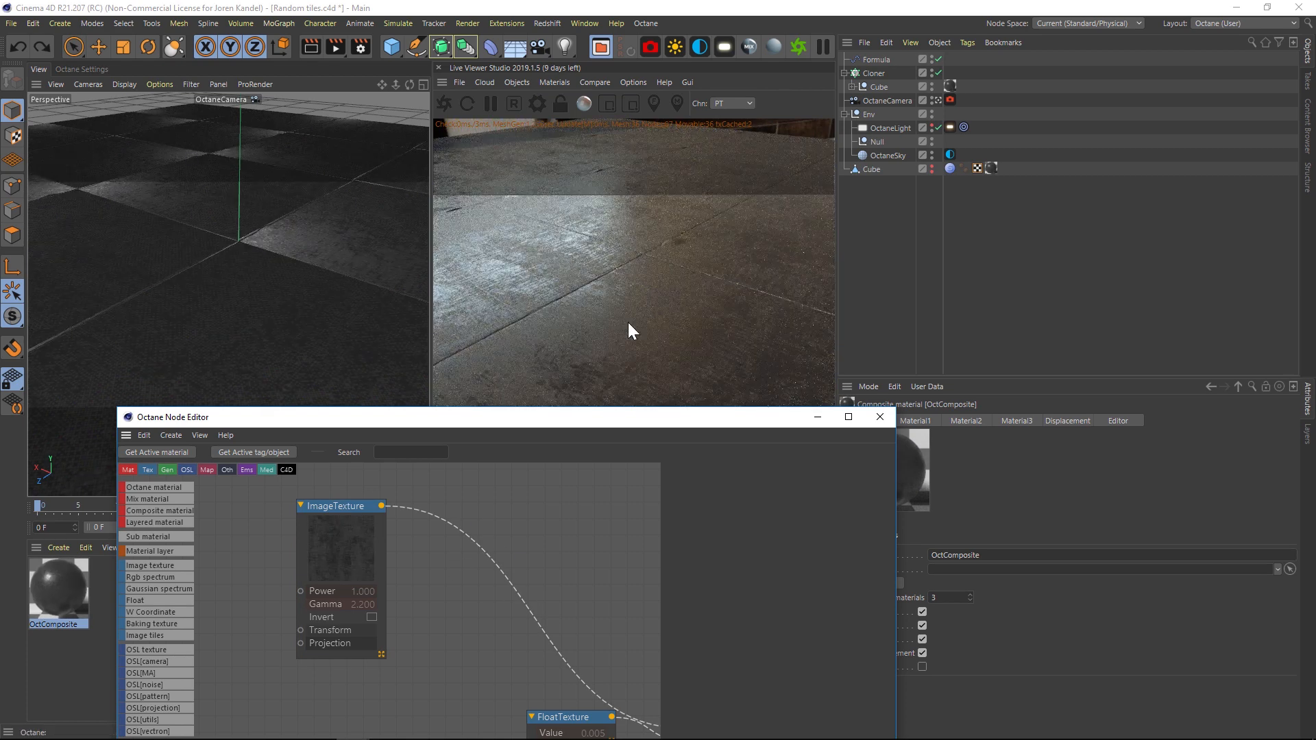
Step: Close the Octane Node Editor and create a new empty project with the live render paused
left_click(880, 416)
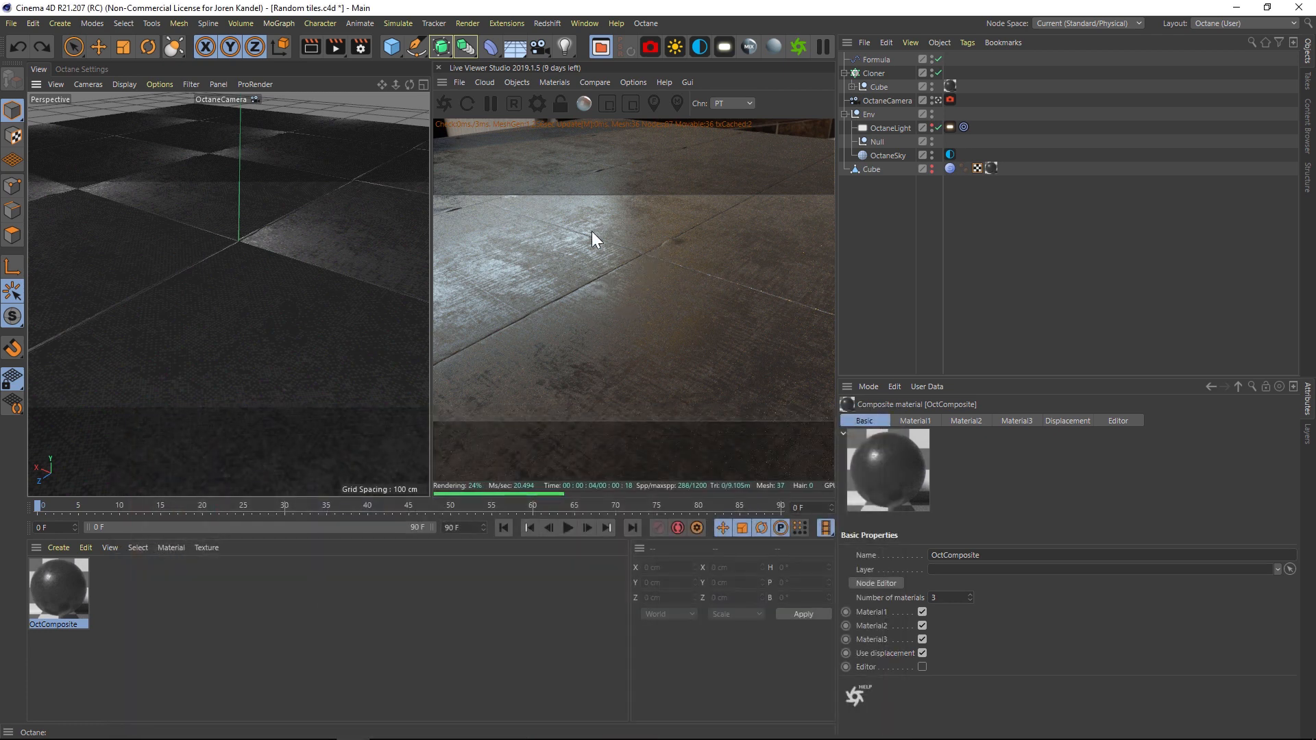
left_click(491, 103)
left_click(11, 24)
left_click(23, 48)
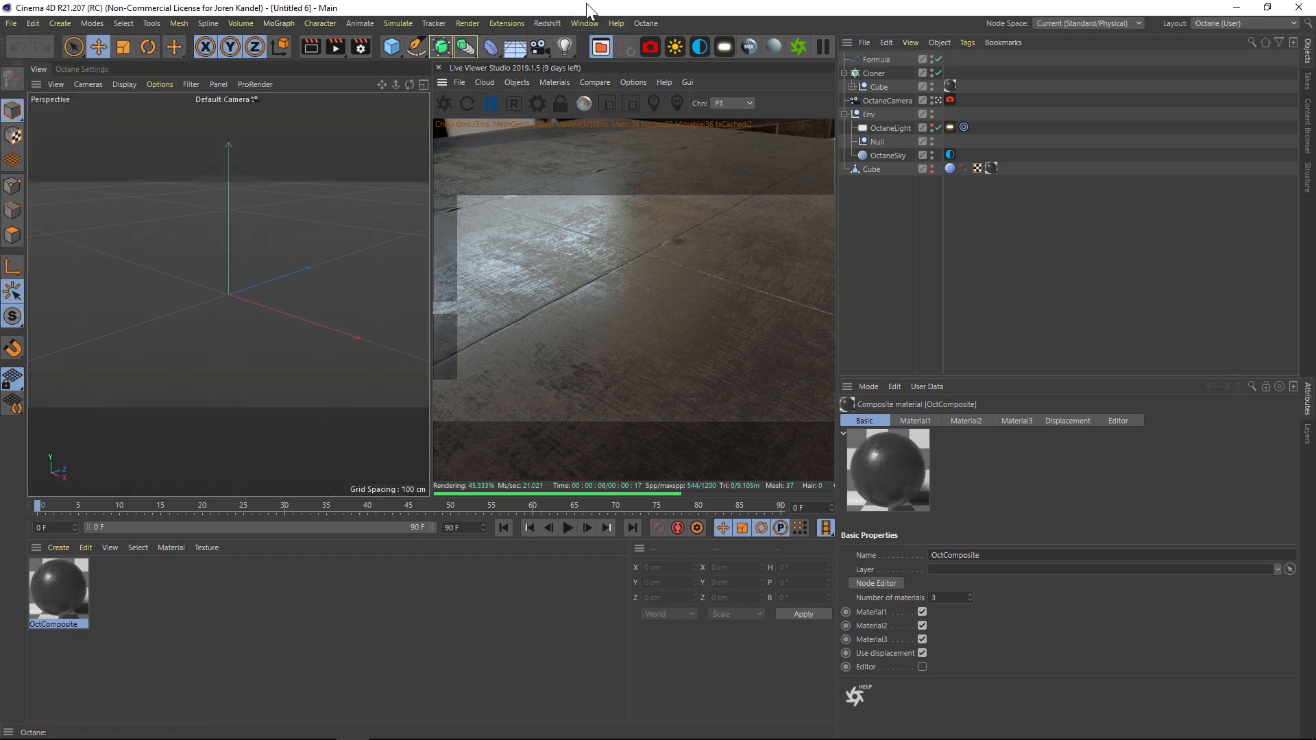
Step: Switch the interface to the Sculpt layout
left_click(576, 25)
mouse_move(624, 44)
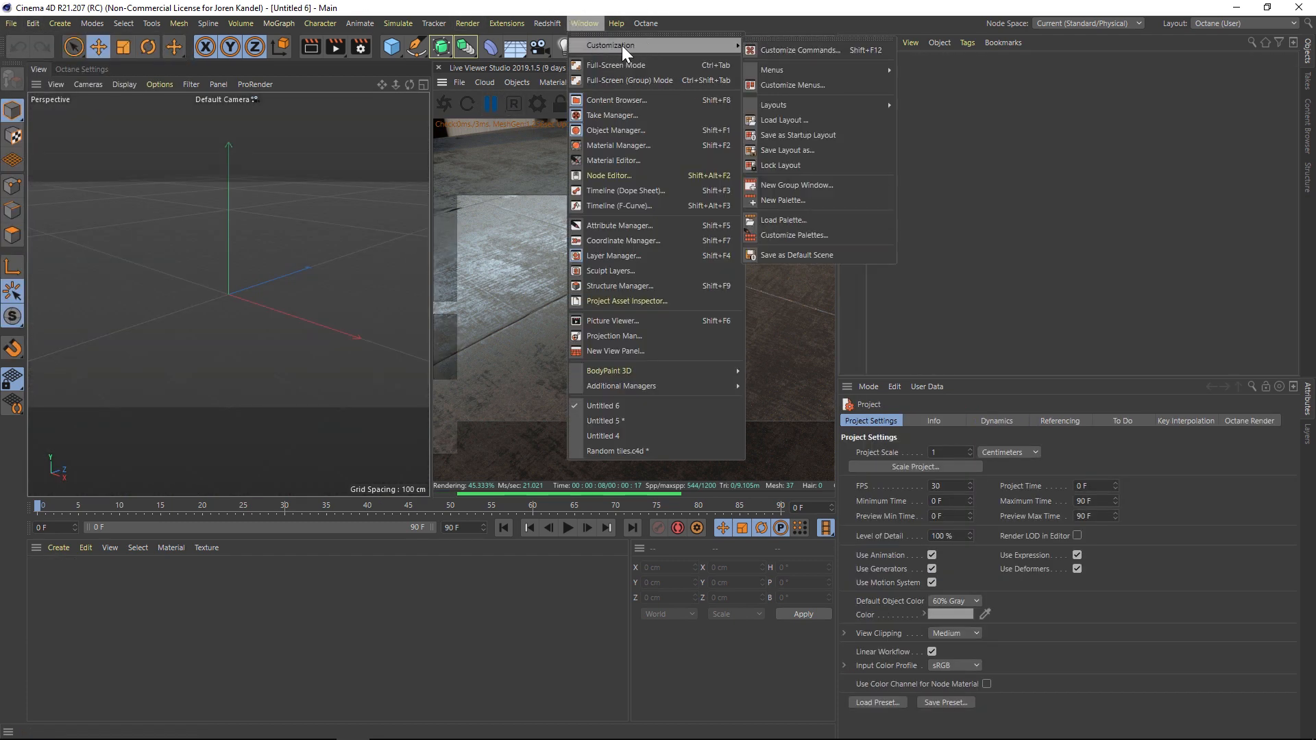
mouse_move(817, 102)
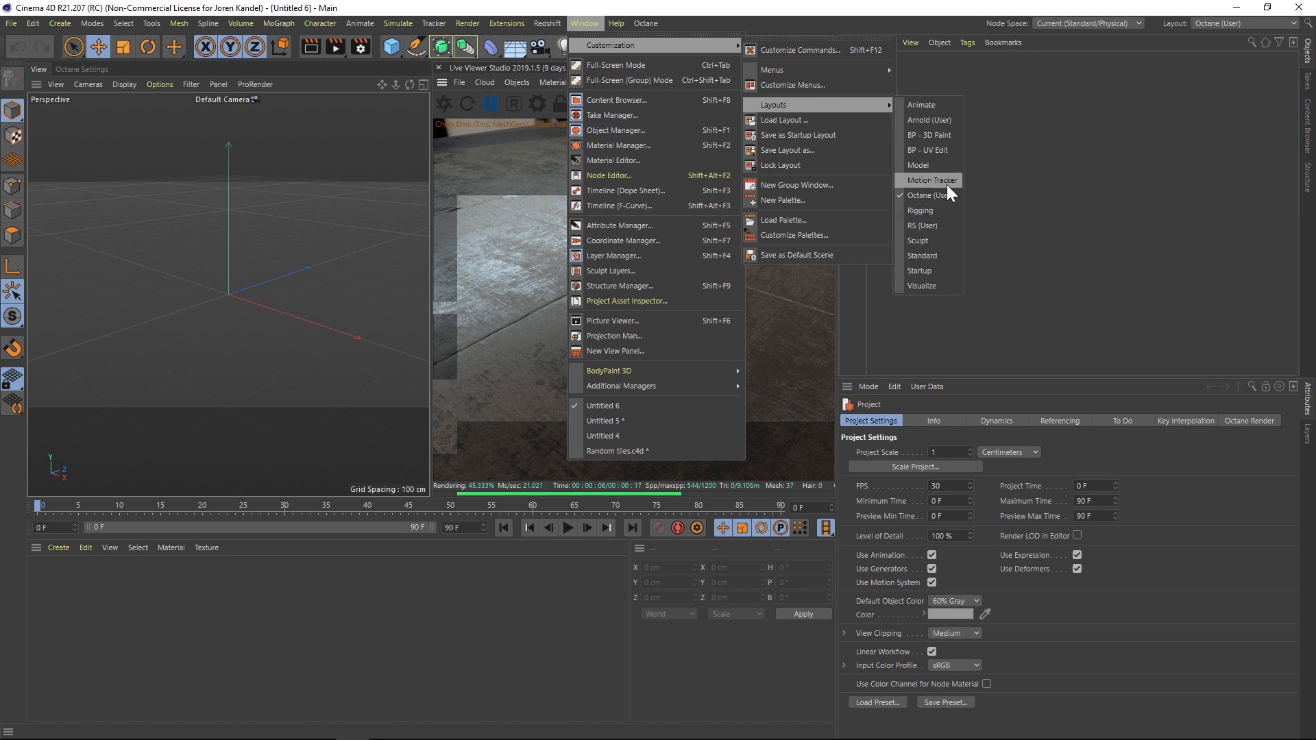
left_click(933, 241)
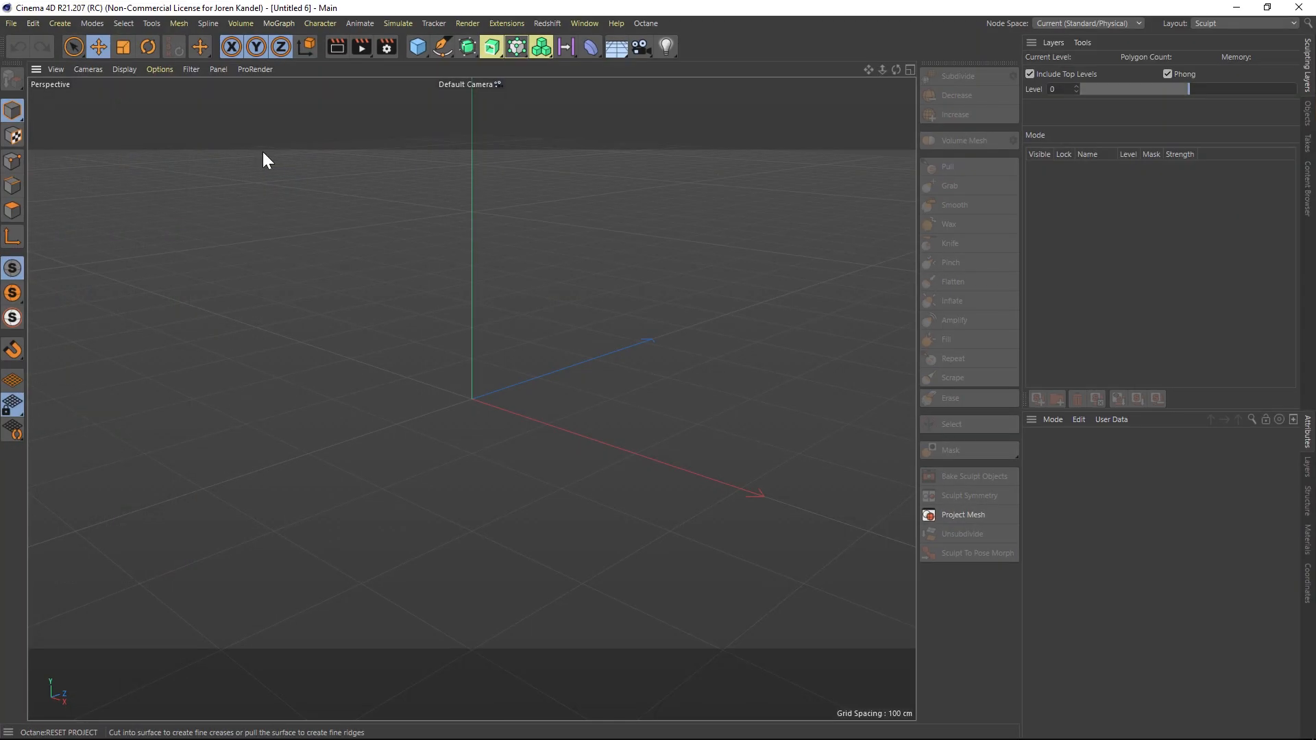
Step: Add a cube and flatten it into a tile by setting its Y size to 4 cm
left_click(418, 47)
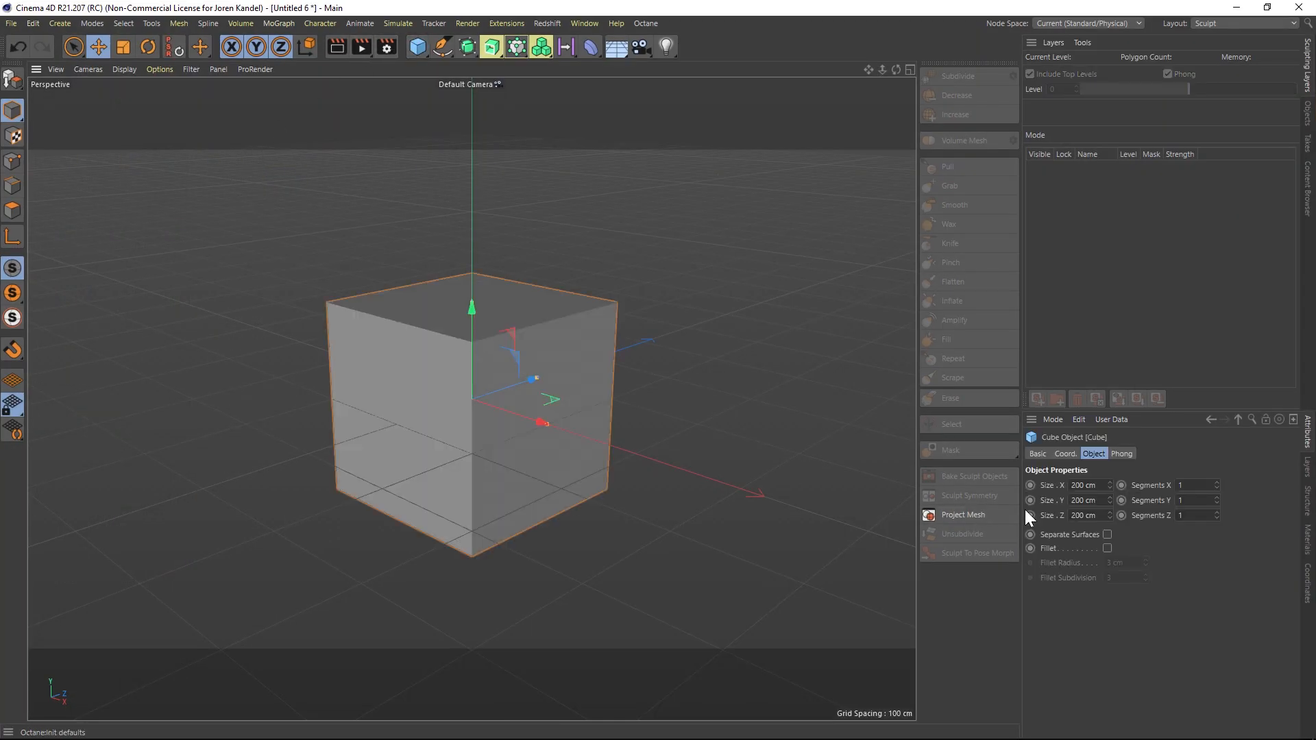
double_click(1105, 500)
type("4")
key("Return")
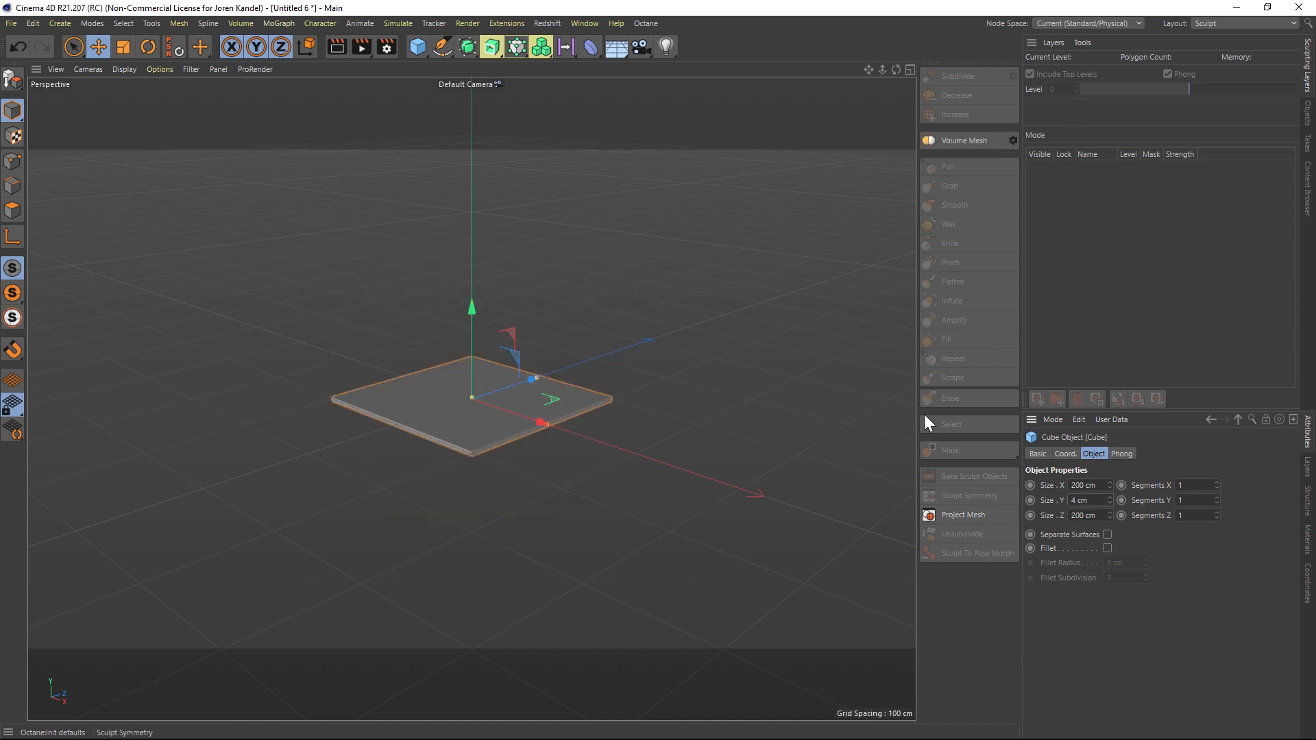
Step: Set the cube's segments to 25 in X, 4 in Y and 25 in Z, and display it with Gouraud Shading (Lines)
scroll(474, 396, "up", 5)
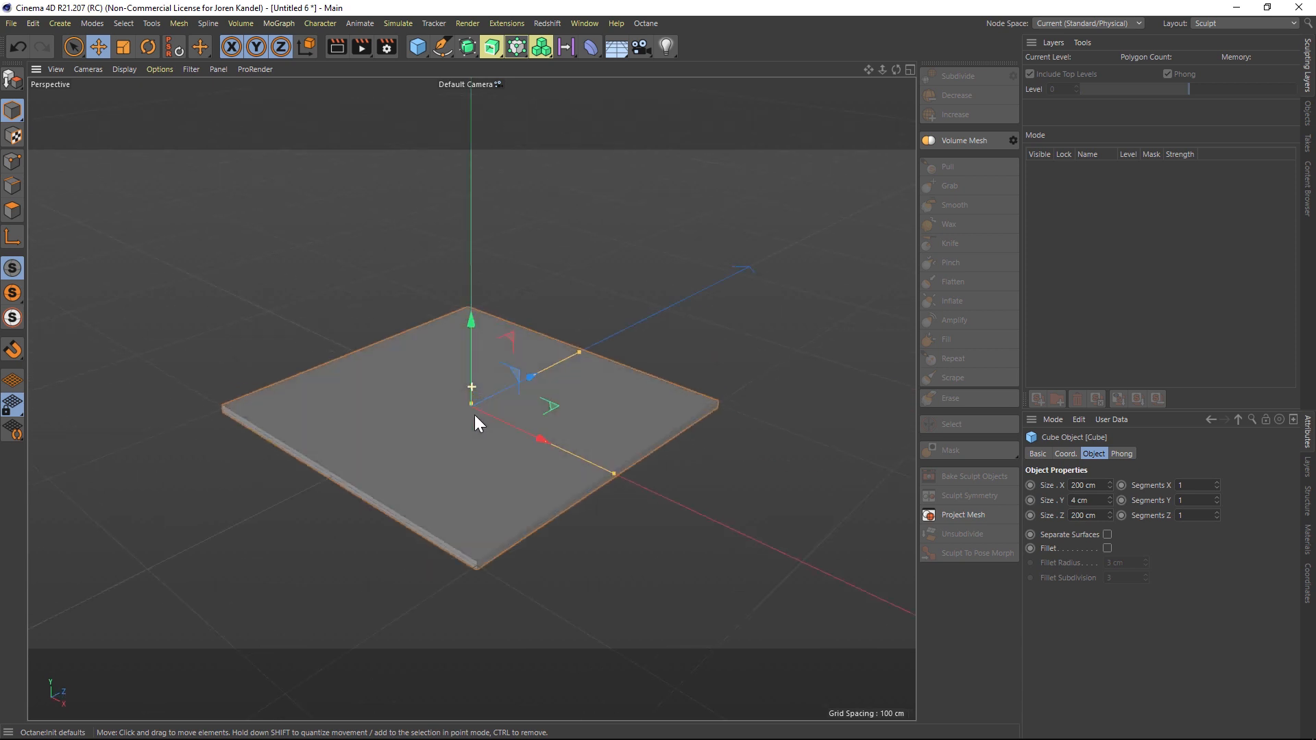
left_click_drag(475, 414, 469, 429, "alt")
left_click_drag(1185, 489, 1106, 482)
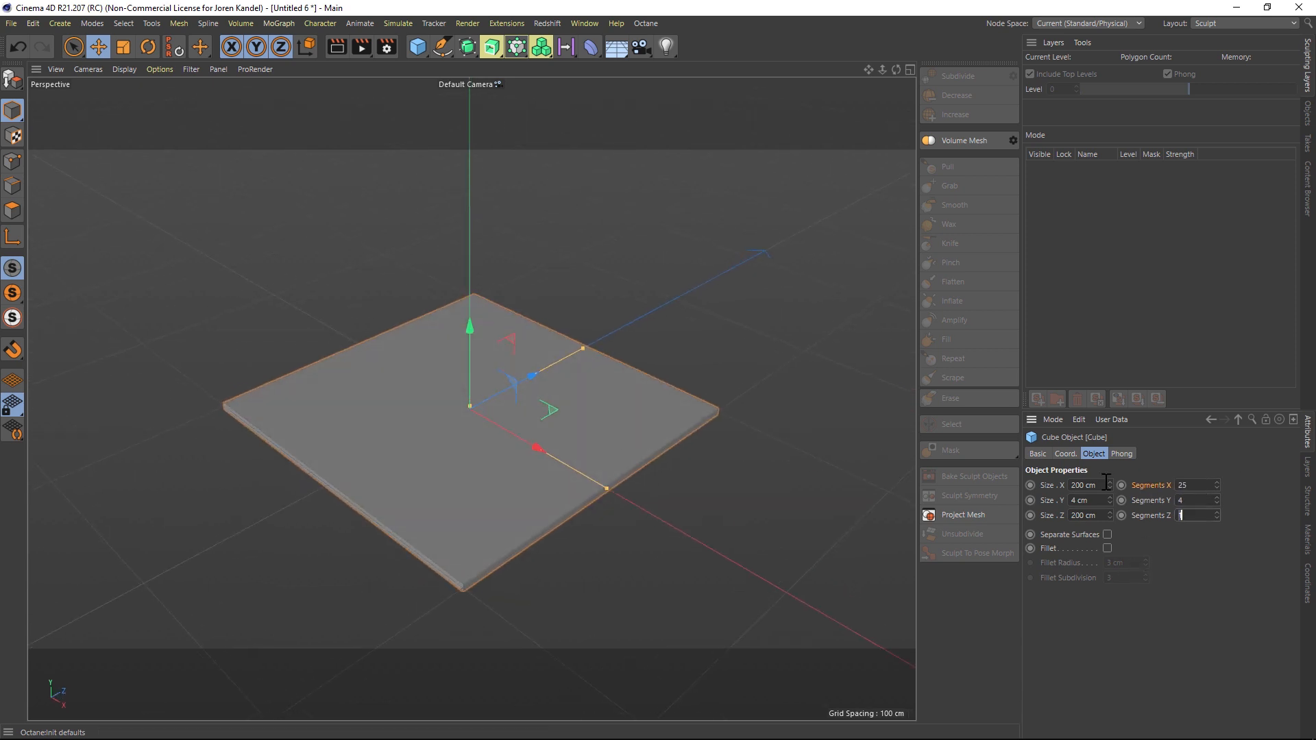
left_click(124, 69)
left_click(136, 106)
scroll(466, 603, "up", 8)
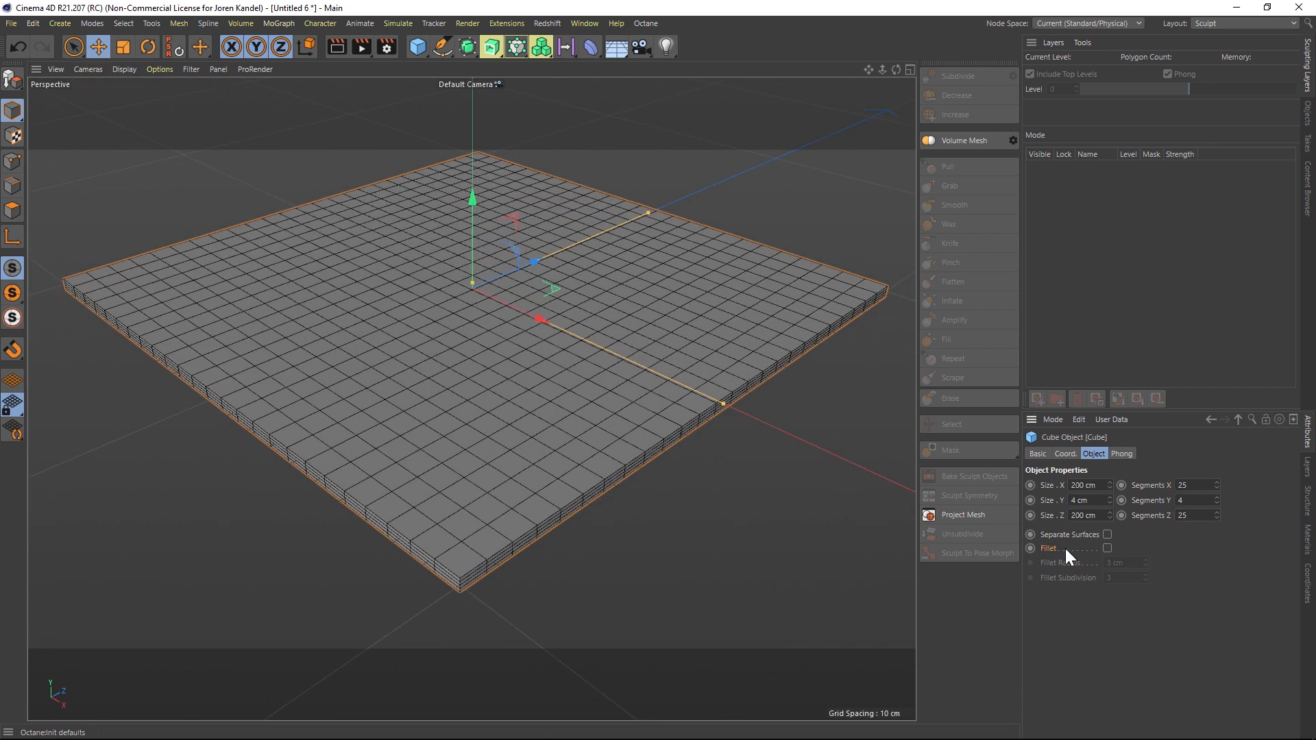
Step: Enable the cube's fillet with a 0.5 cm radius and a fillet subdivision of 2
left_click(1108, 548)
key("Tab")
type(".5")
key("Return")
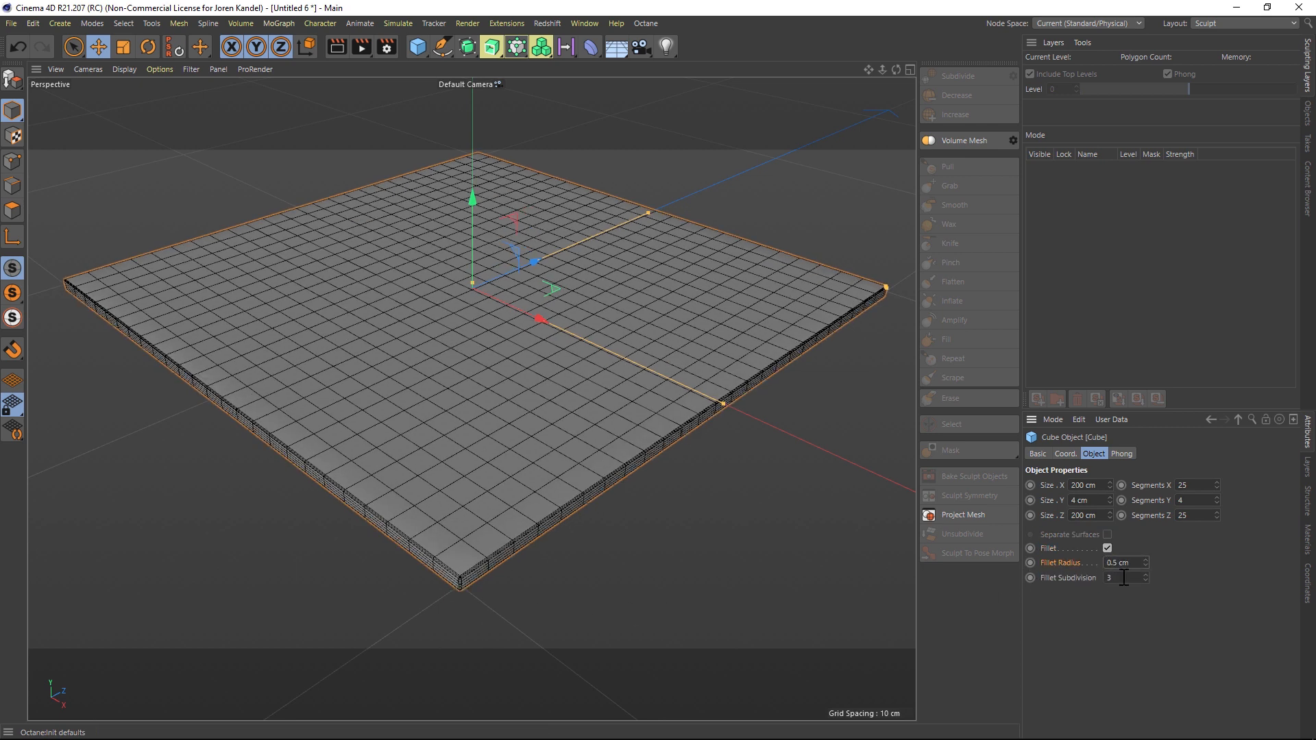
type("1")
key("Return")
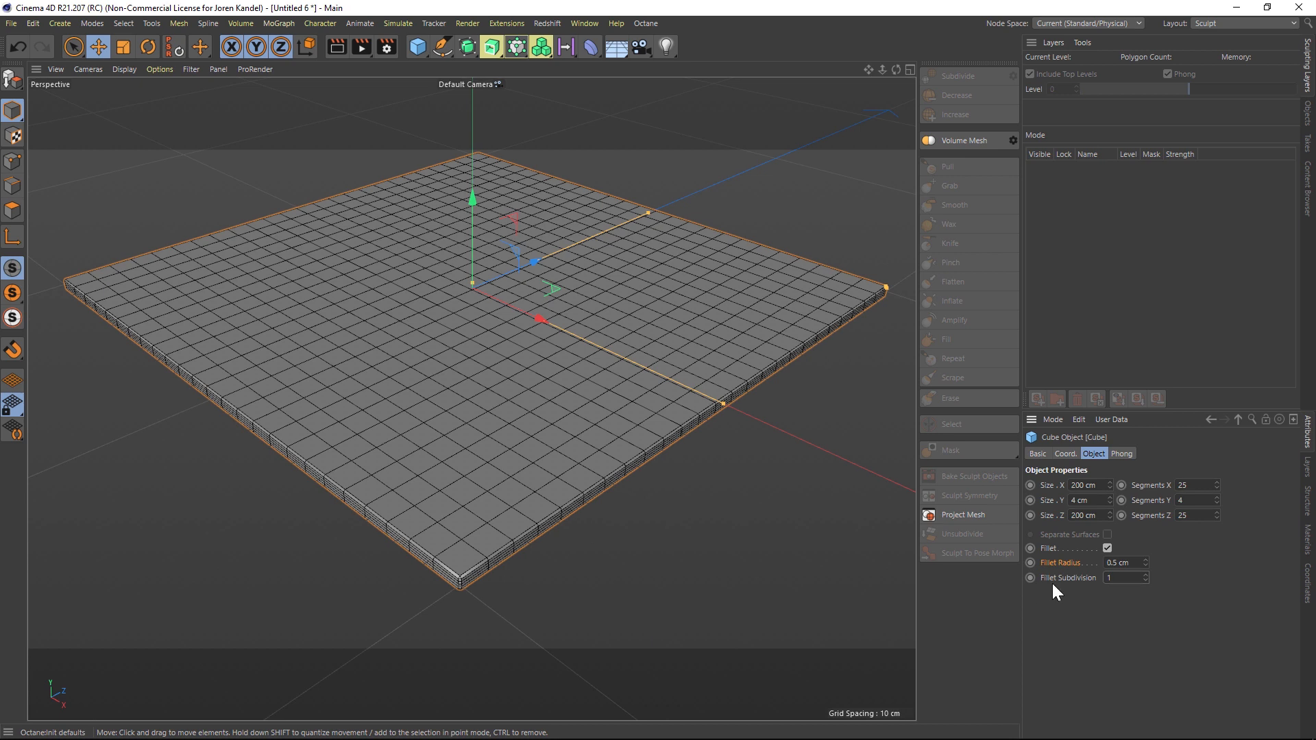
type("2")
key("Return")
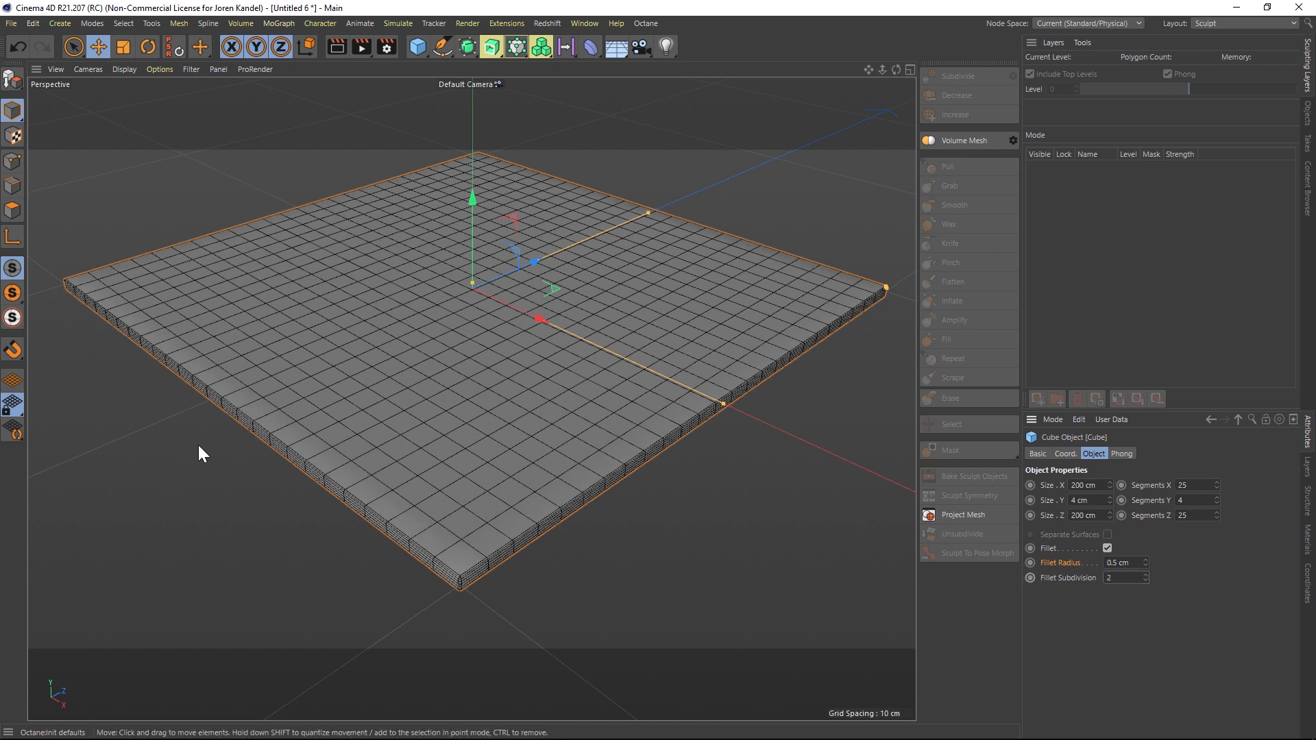
Step: Make the cube editable and subdivide it twice for sculpting
scroll(582, 450, "down", 1)
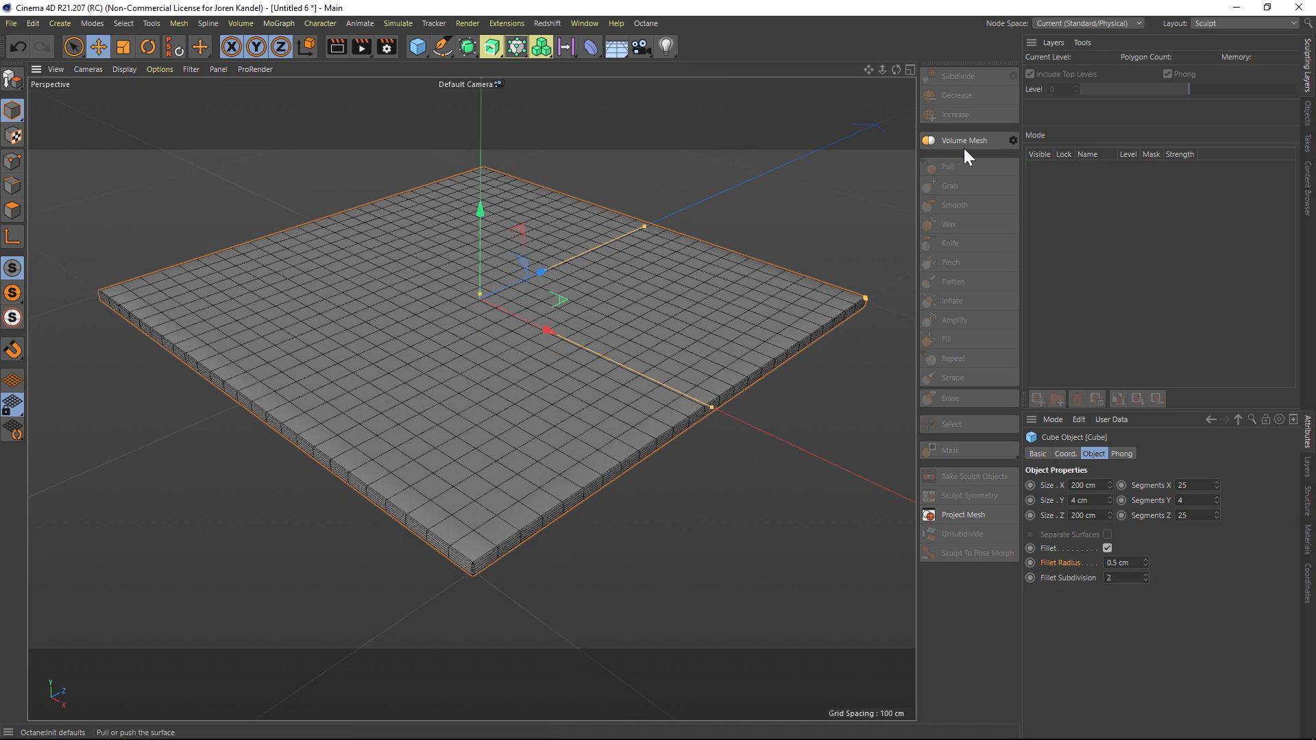
left_click(1307, 109)
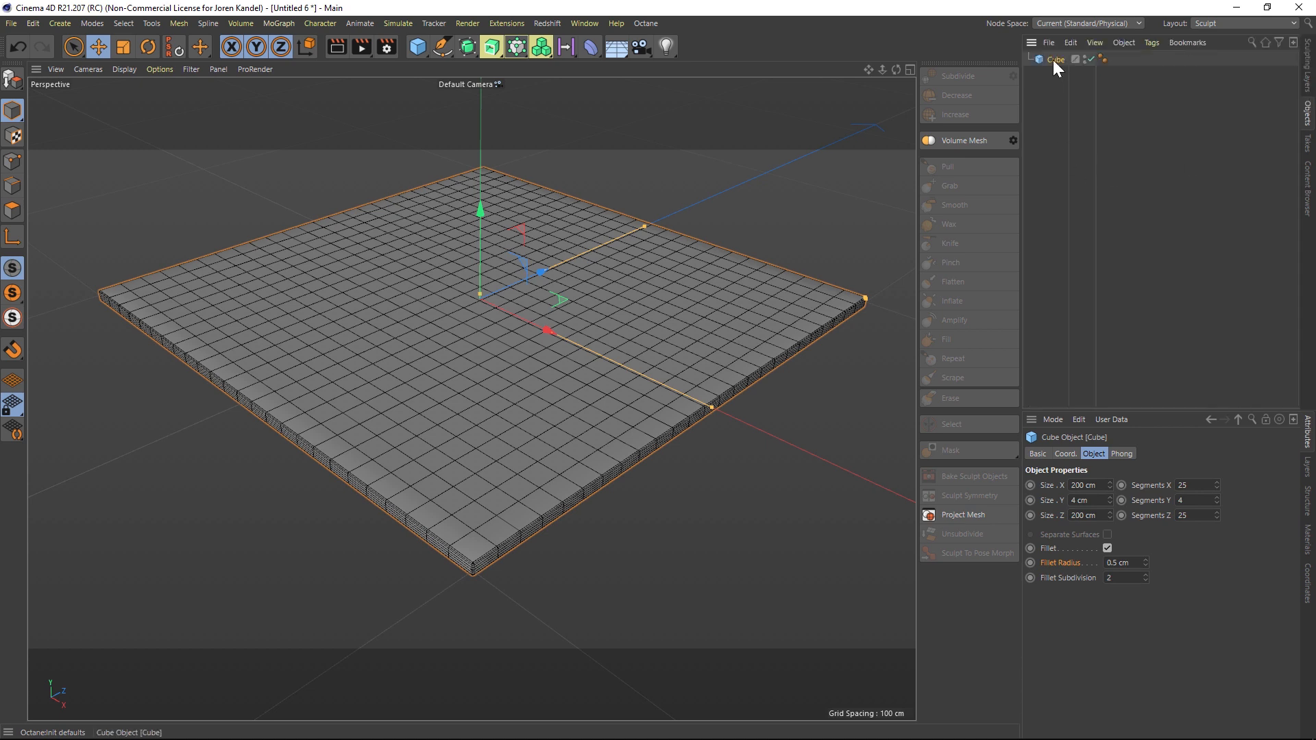
key("c")
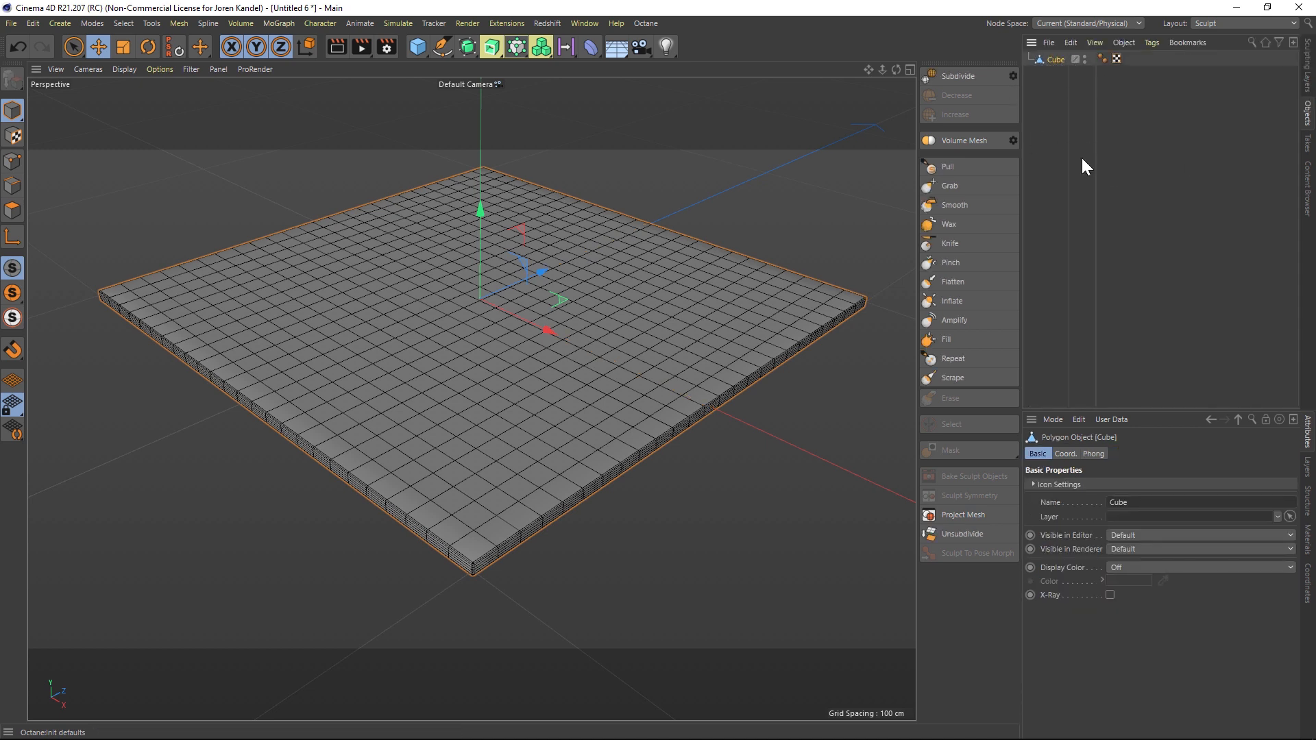
left_click(957, 75)
left_click(957, 75)
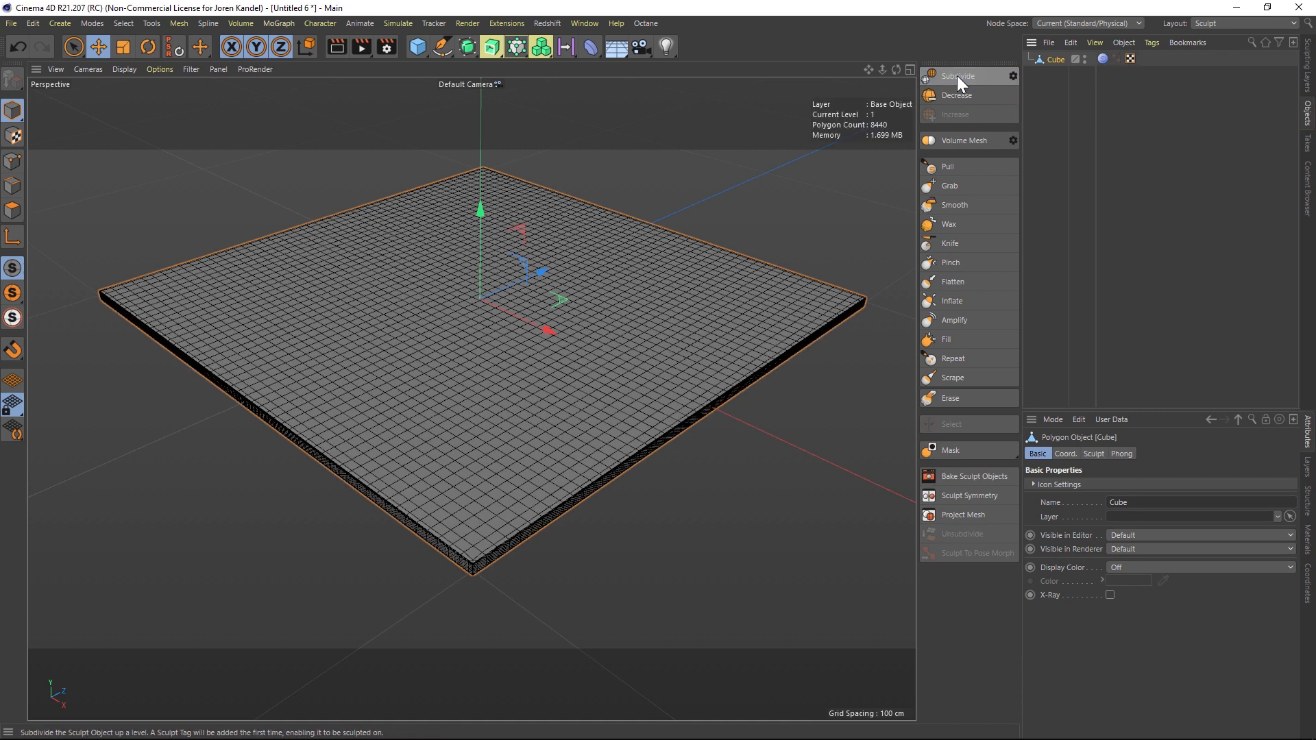
Step: Set the viewport display to Gouraud Shading without lines and activate the Knife sculpting brush
scroll(480, 466, "up", 3)
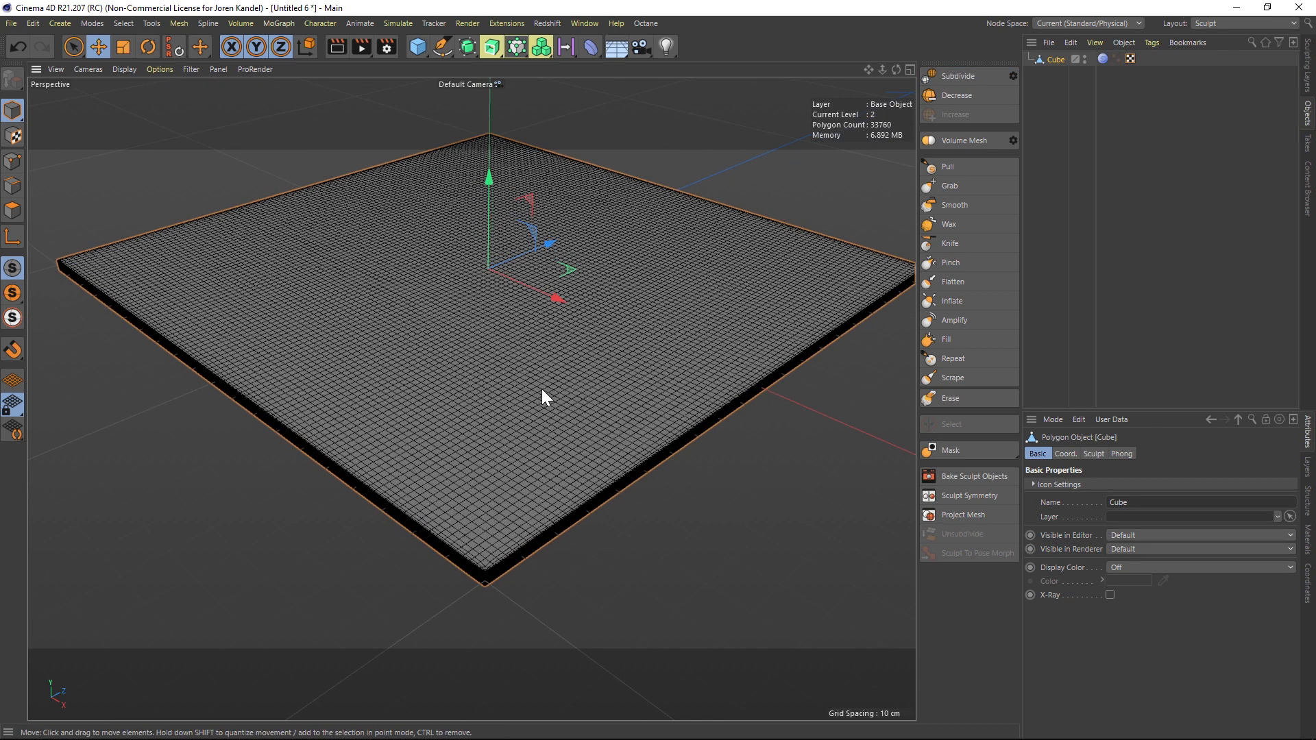
left_click(88, 69)
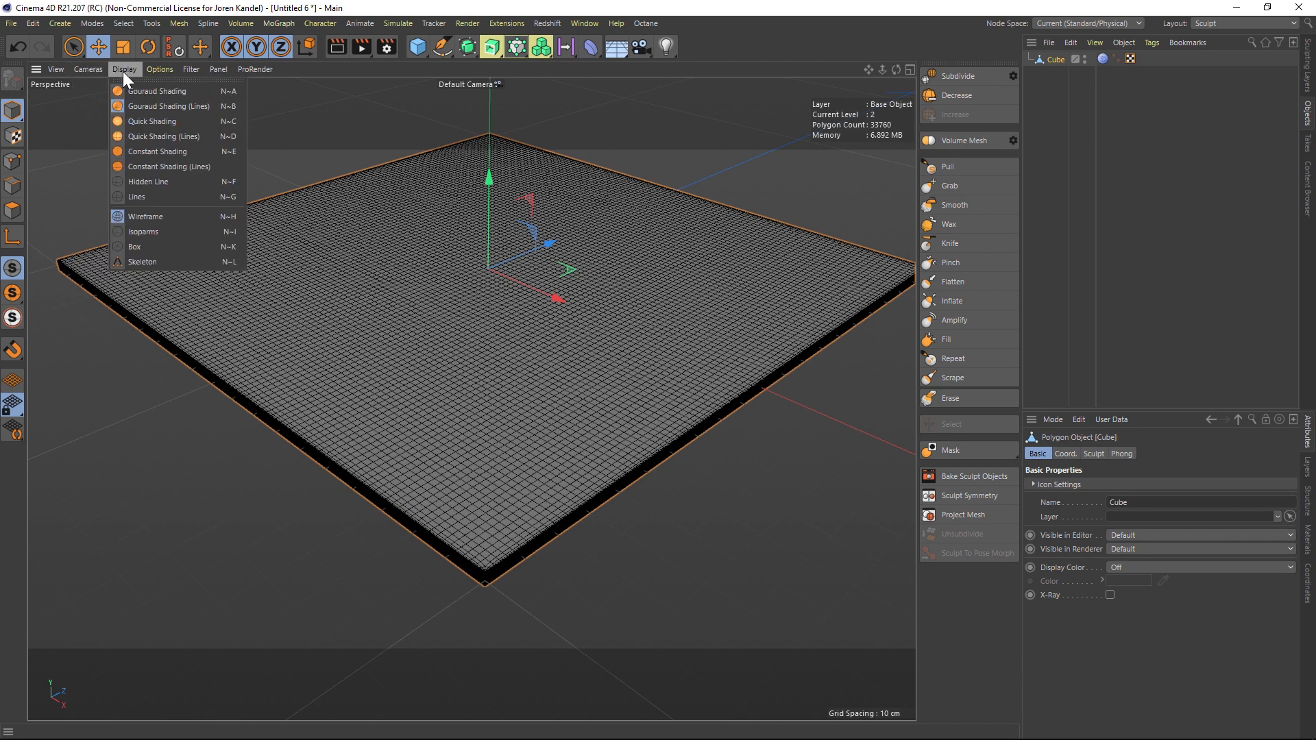
left_click(137, 85)
scroll(483, 351, "down", 3)
scroll(480, 370, "up", 1)
left_click_drag(479, 389, 473, 332, "alt")
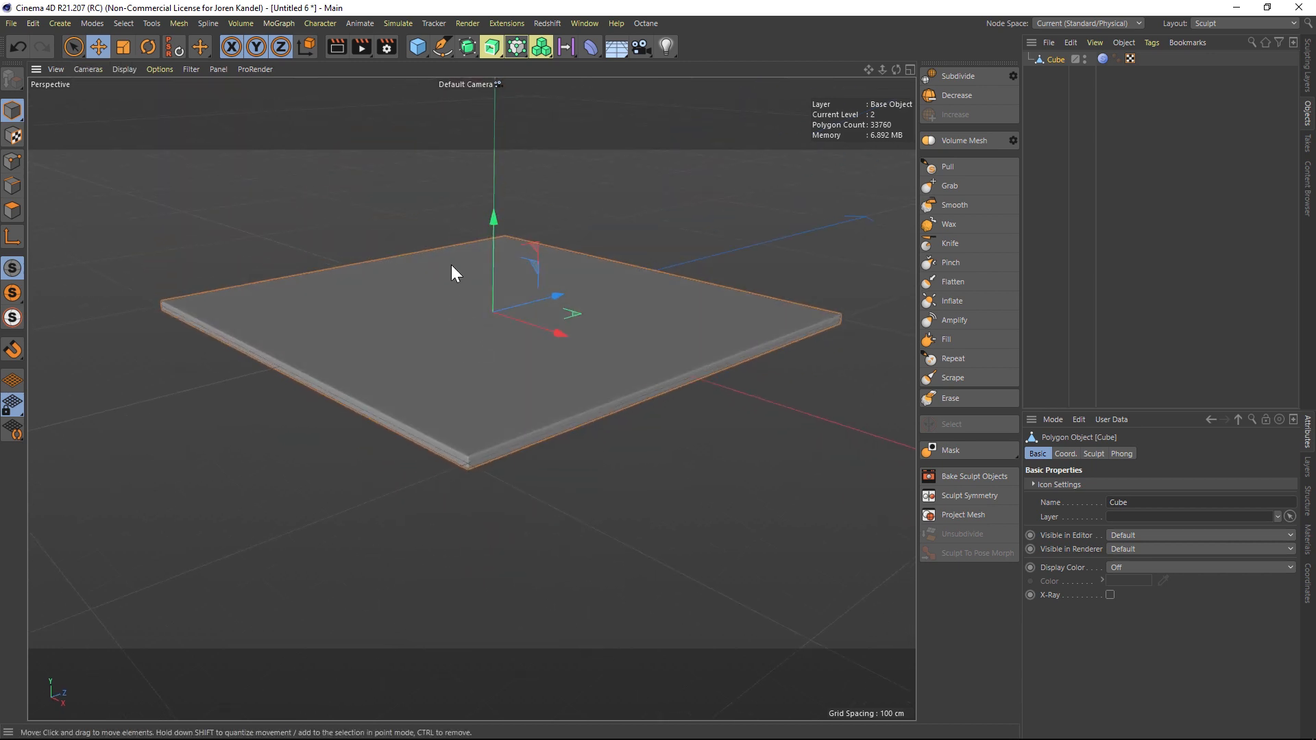
scroll(451, 264, "up", 4)
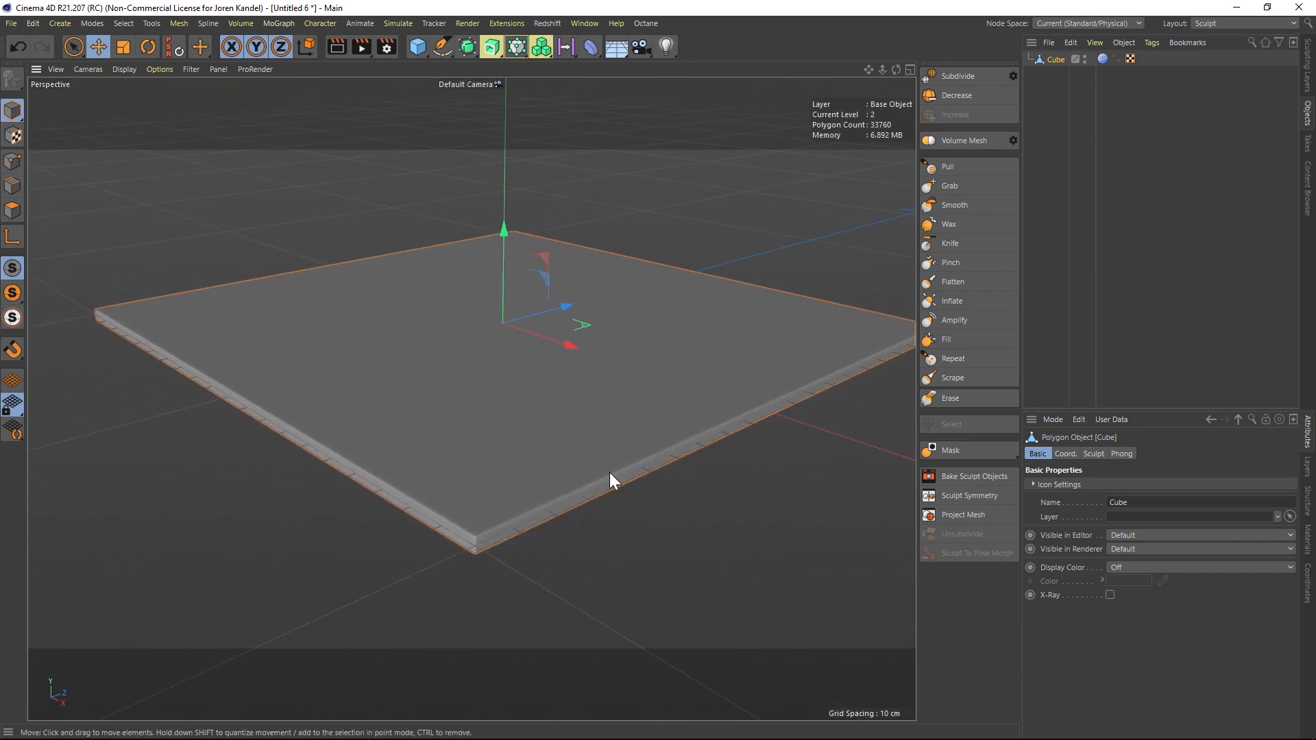
left_click(949, 243)
Step: Try Knife strokes near the tile's front edge with the default brush settings, and undo them
mouse_move(510, 522)
left_mouse_down()
mouse_move(673, 438)
mouse_move(679, 419)
left_mouse_up()
mouse_move(482, 473)
left_mouse_down()
mouse_move(595, 354)
mouse_move(685, 338)
mouse_move(497, 408)
mouse_move(467, 508)
mouse_move(665, 455)
left_mouse_up()
key("ctrl+z")
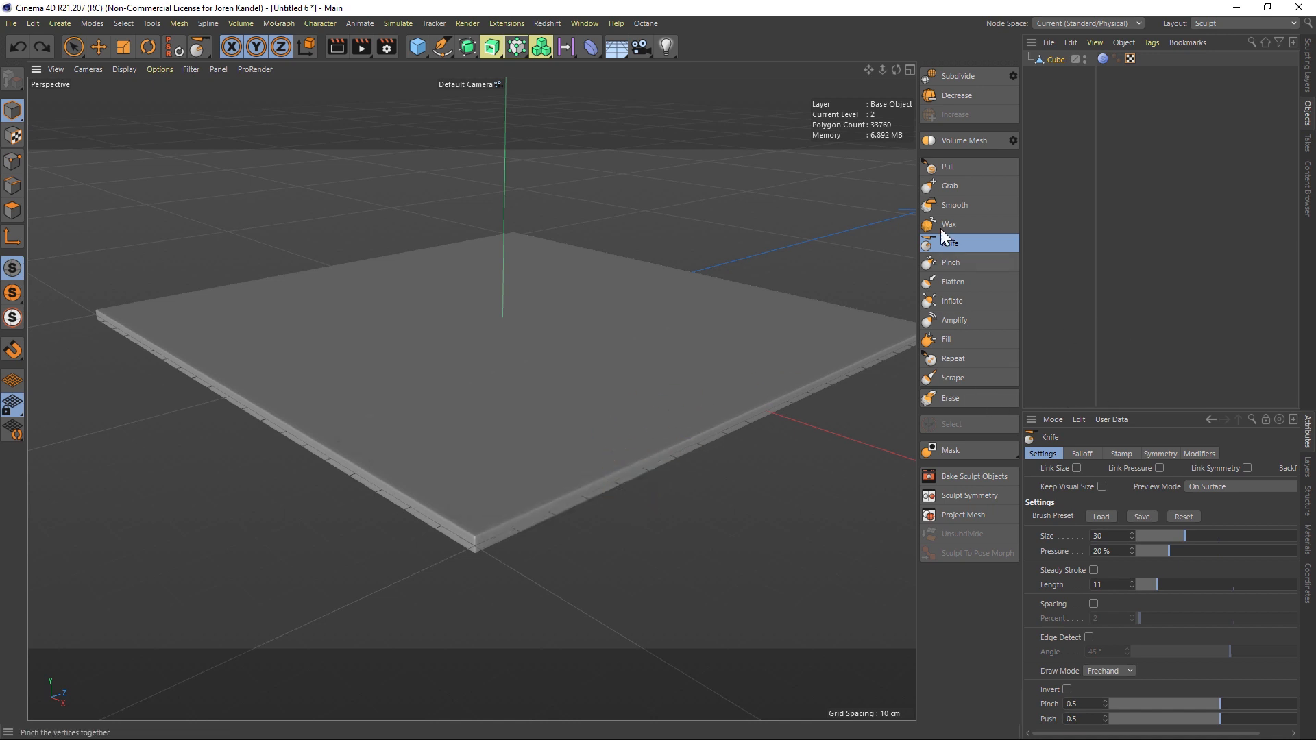
Step: Set the Knife brush to size 2, pressure 1% and length 30
left_click_drag(1118, 410, 1104, 208)
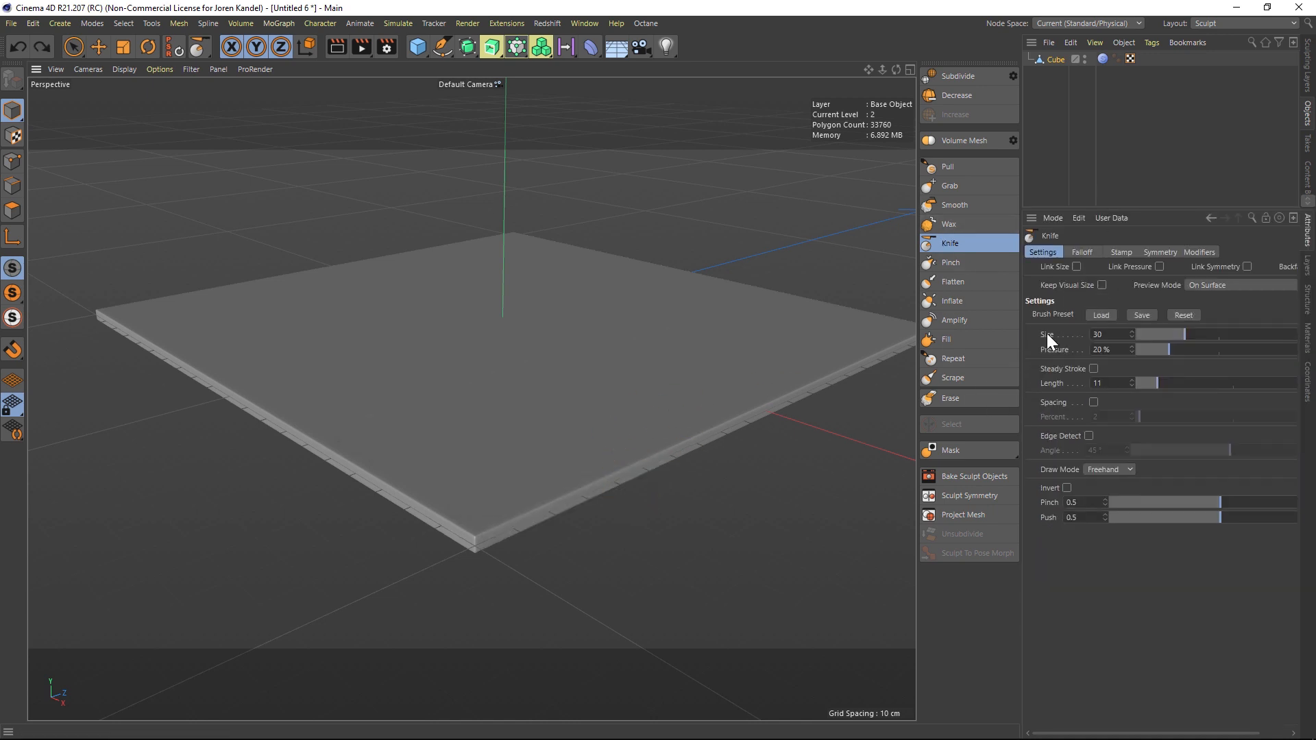
key("Return")
double_click(1116, 350)
type("1")
key("Return")
type("30")
key("Return")
Step: Carve irregular wear along the tile's upper edges with Knife strokes, working around its different sides
scroll(526, 521, "up", 2)
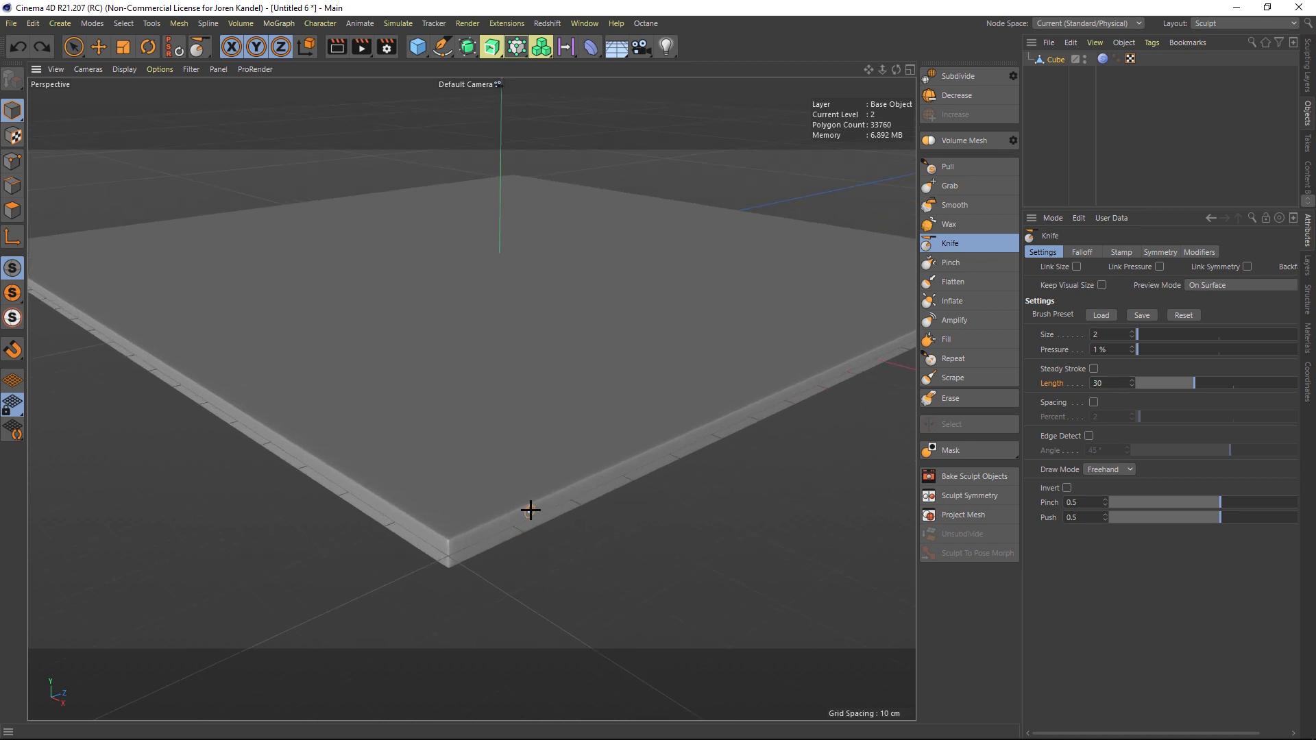
left_click_drag(720, 411, 484, 535)
left_click_drag(912, 335, 873, 353)
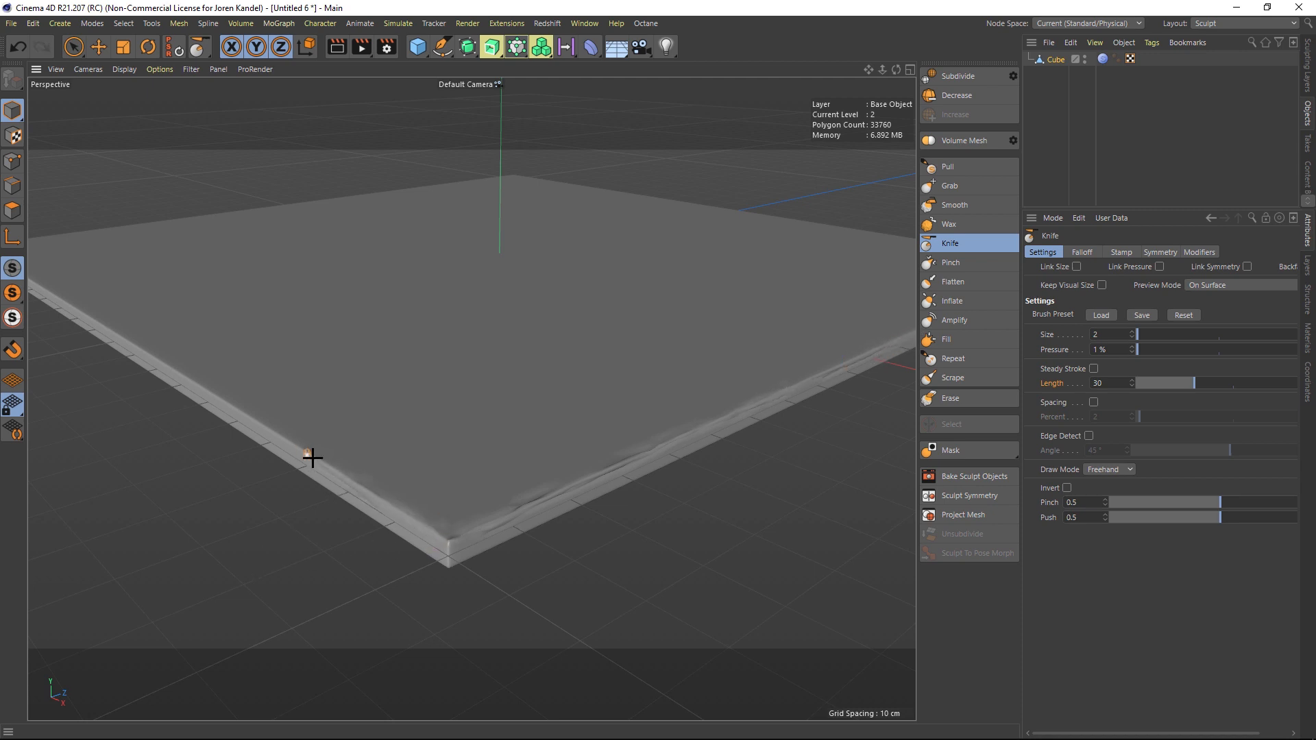
left_click_drag(286, 439, 182, 370)
mouse_move(188, 373)
left_mouse_down()
mouse_move(414, 517)
mouse_move(485, 532)
mouse_move(725, 412)
left_mouse_up()
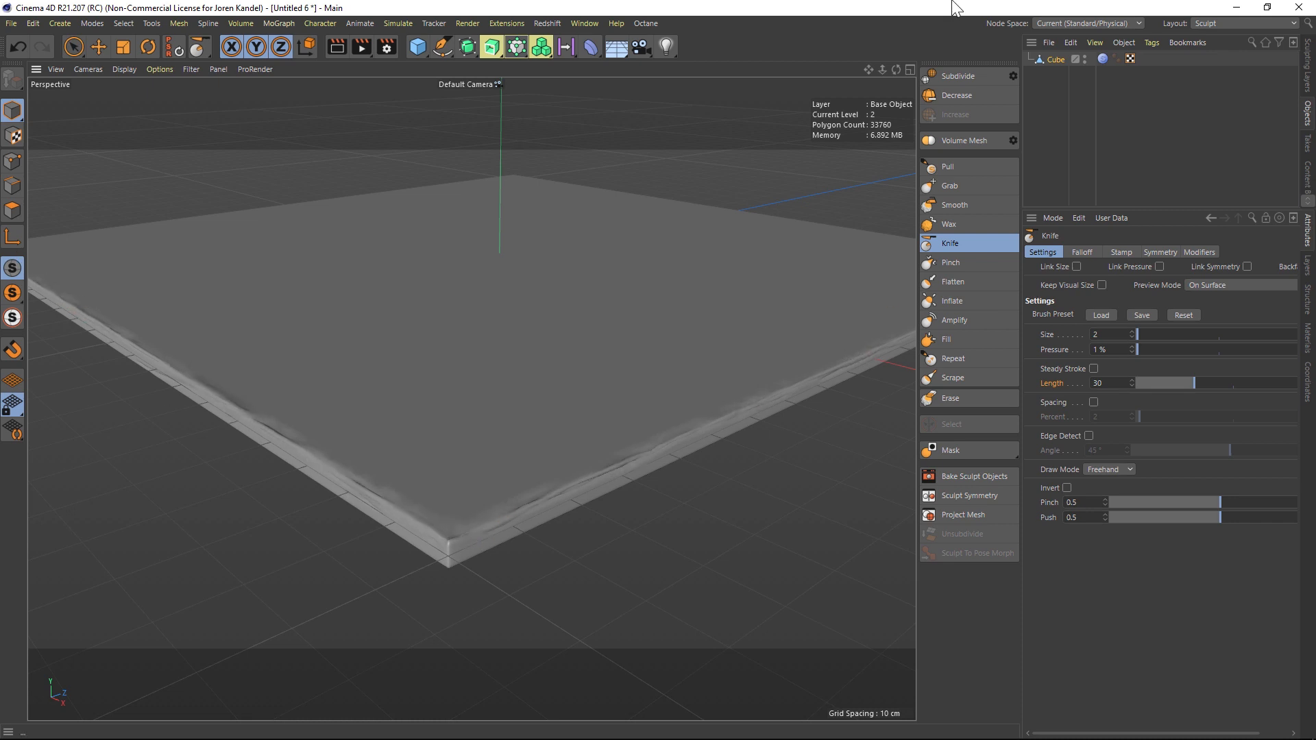
left_click_drag(895, 71, 562, 438)
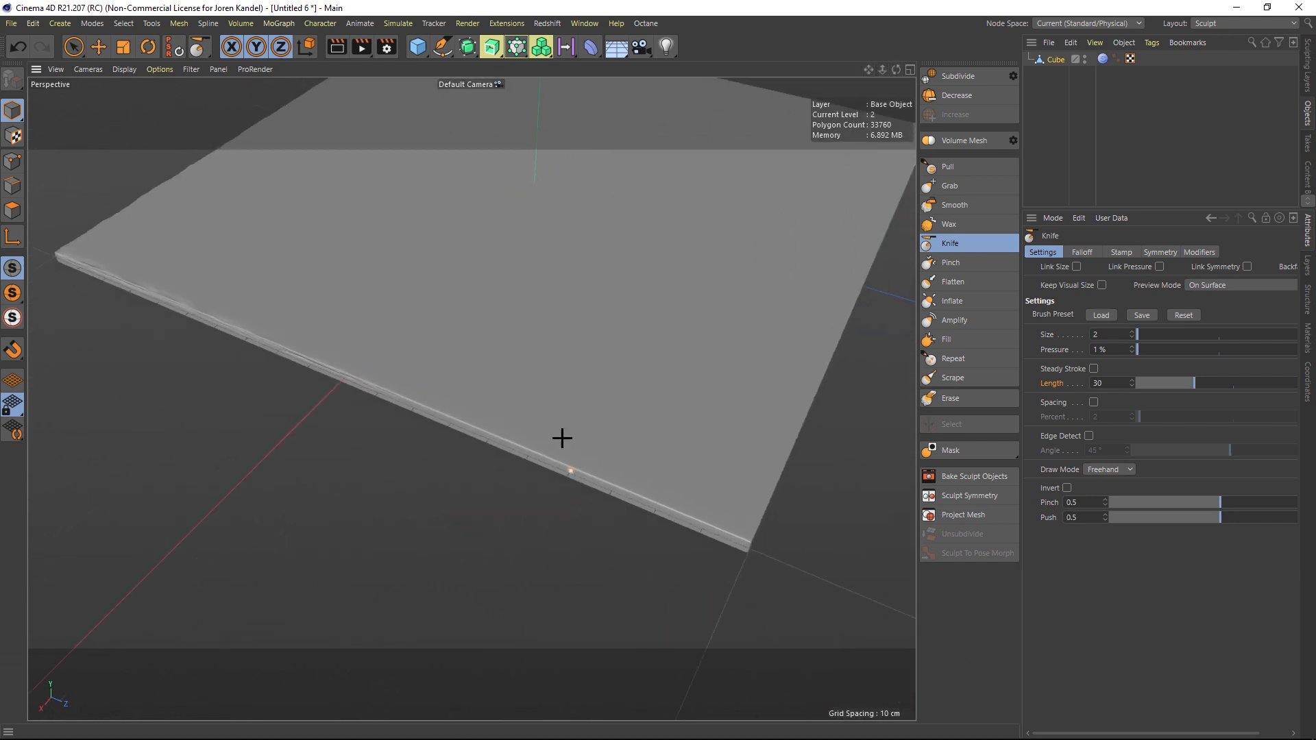
left_click_drag(475, 434, 579, 350, "alt")
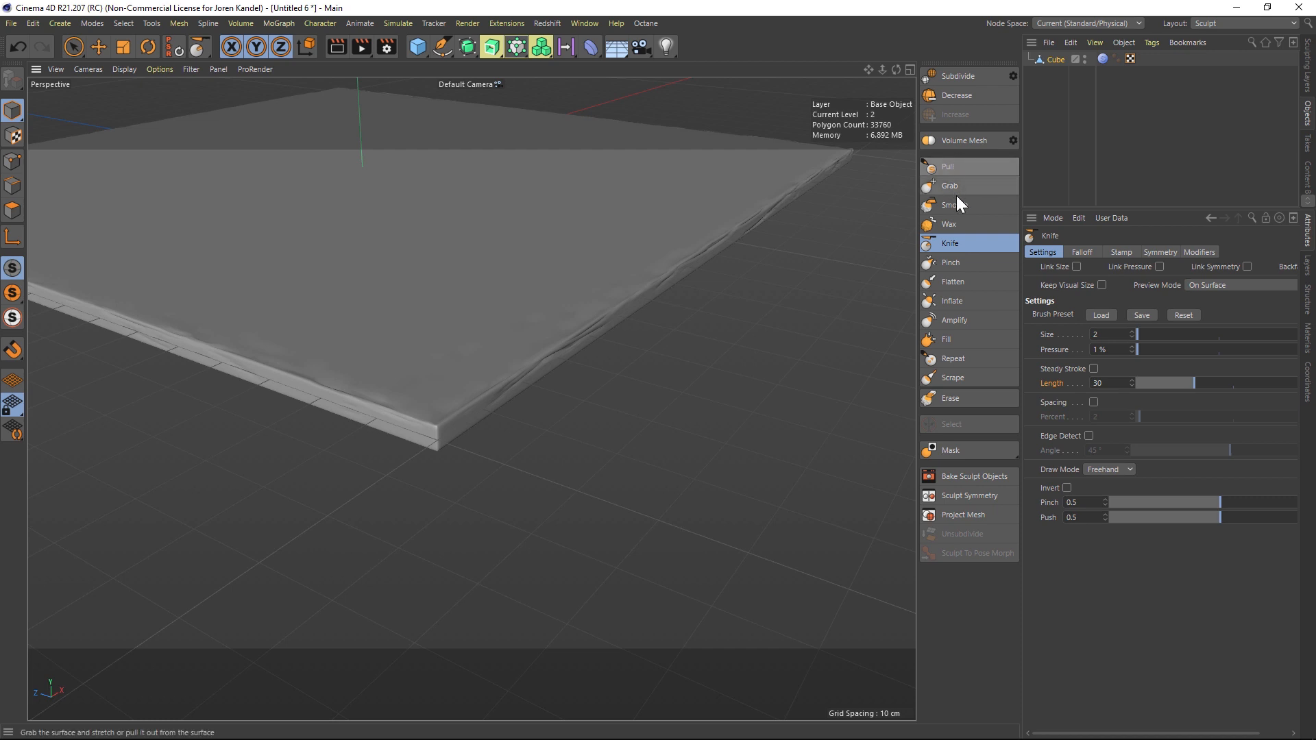
Step: Soften the carved edges of the tile using the Smooth brush at 26% pressure
left_click(986, 201)
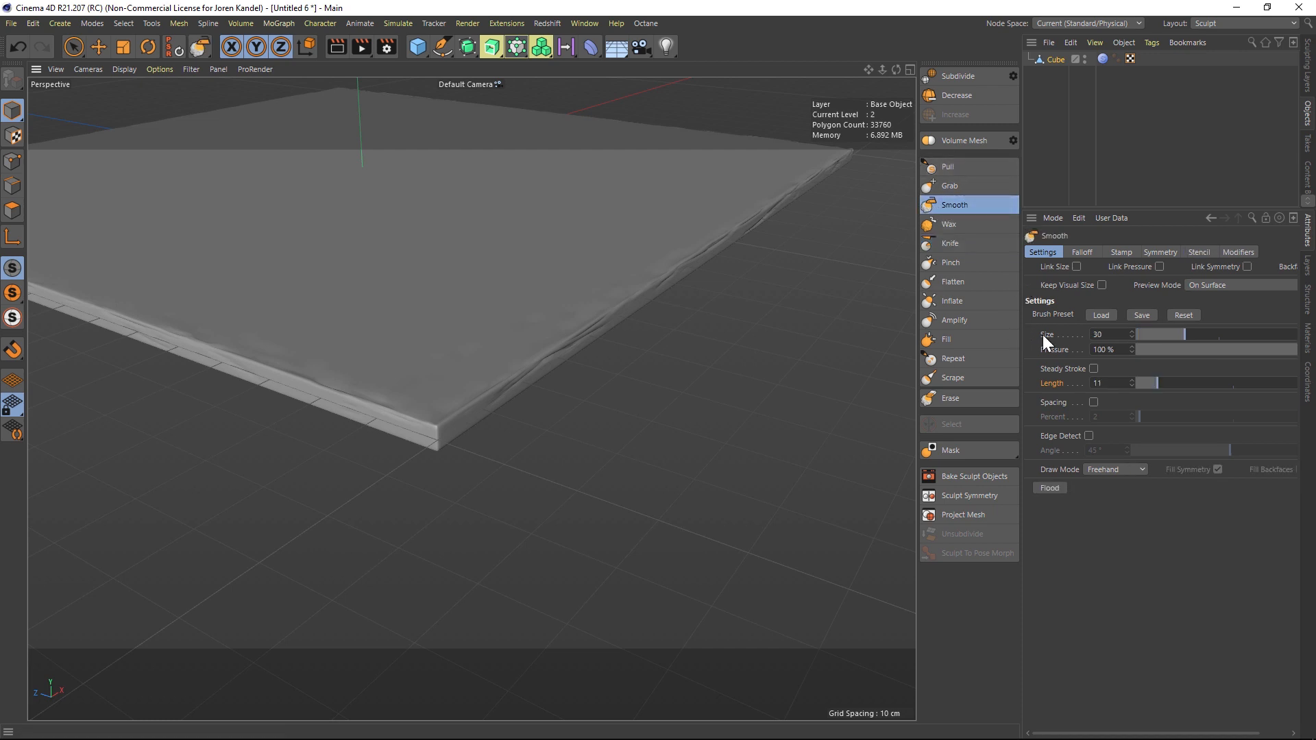
left_click_drag(1196, 353, 1177, 348)
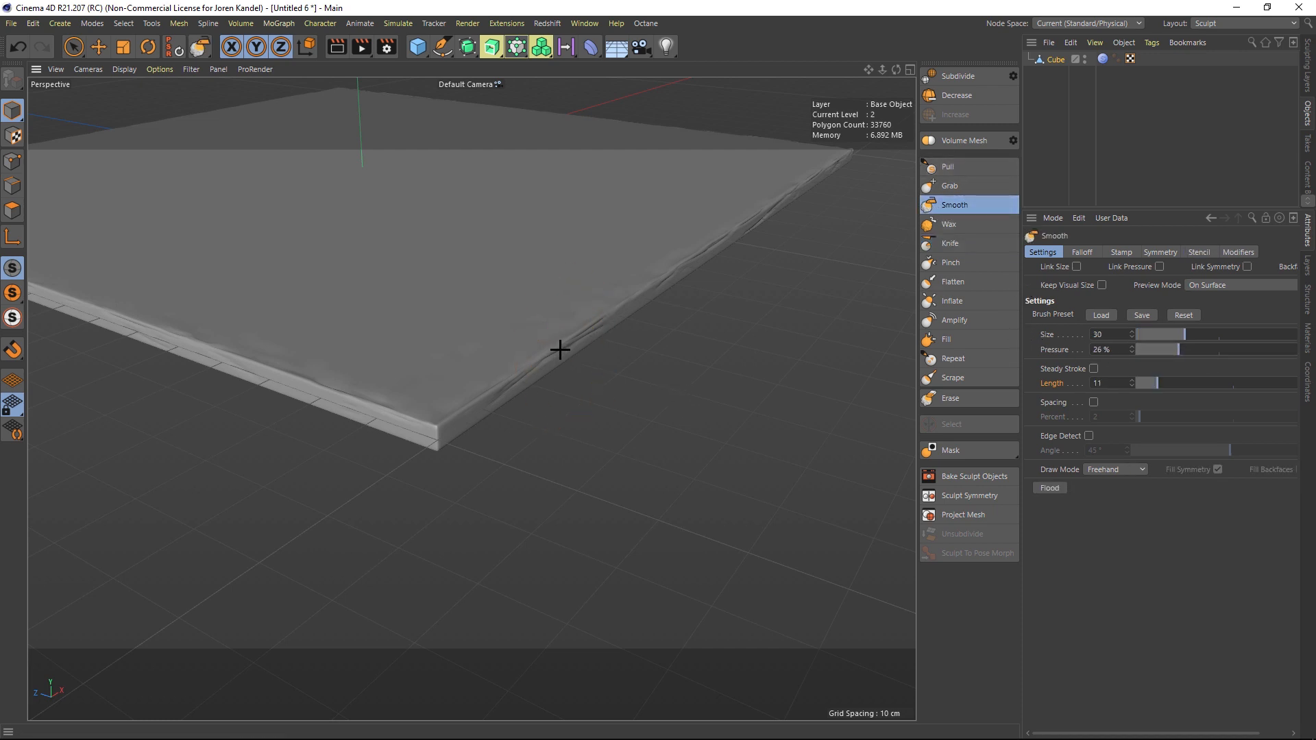
left_click_drag(566, 337, 709, 246)
scroll(142, 239, "up", 2)
mouse_move(878, 69)
left_mouse_down()
mouse_move(844, 76)
mouse_move(920, 136)
mouse_move(935, 120)
left_mouse_up()
scroll(425, 326, "down", 2)
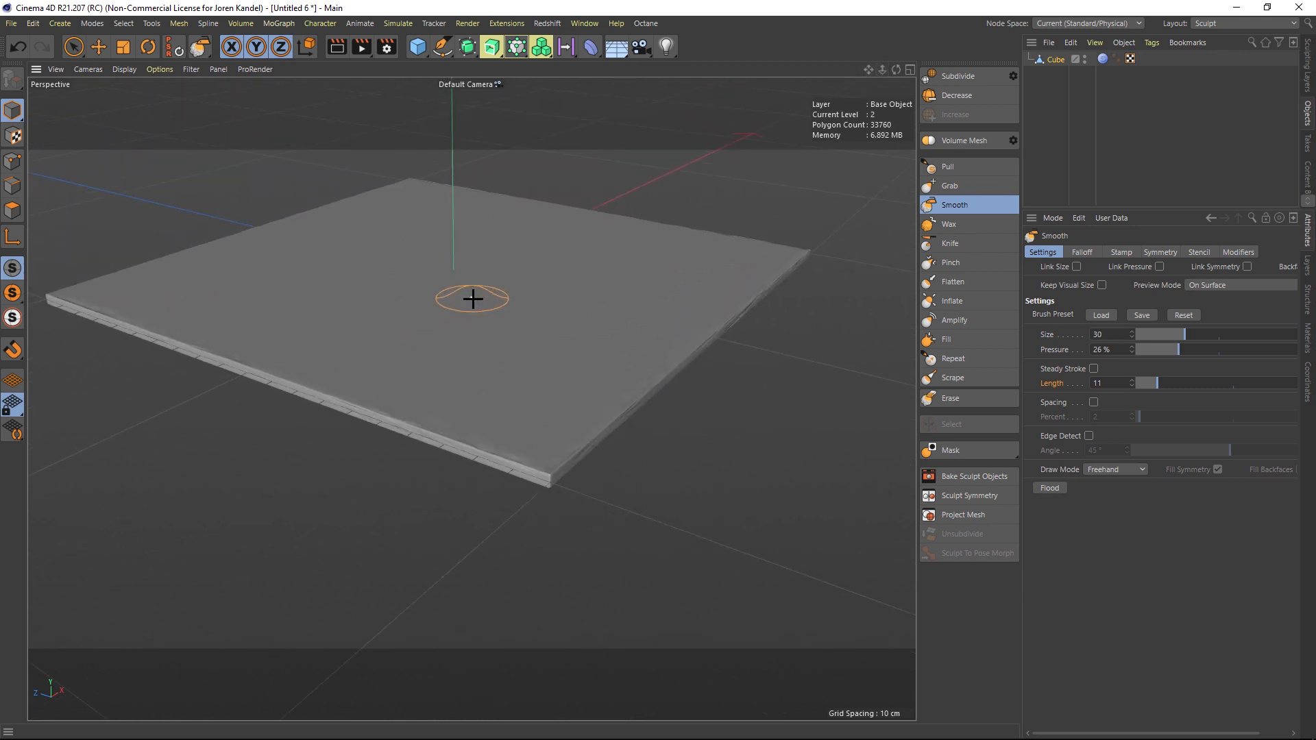
Step: Convert the sculpted tile's current state to a separate object, hide the sculpted original in editor and renderer, and select the converted copy
left_click_drag(473, 298, 458, 307, "alt")
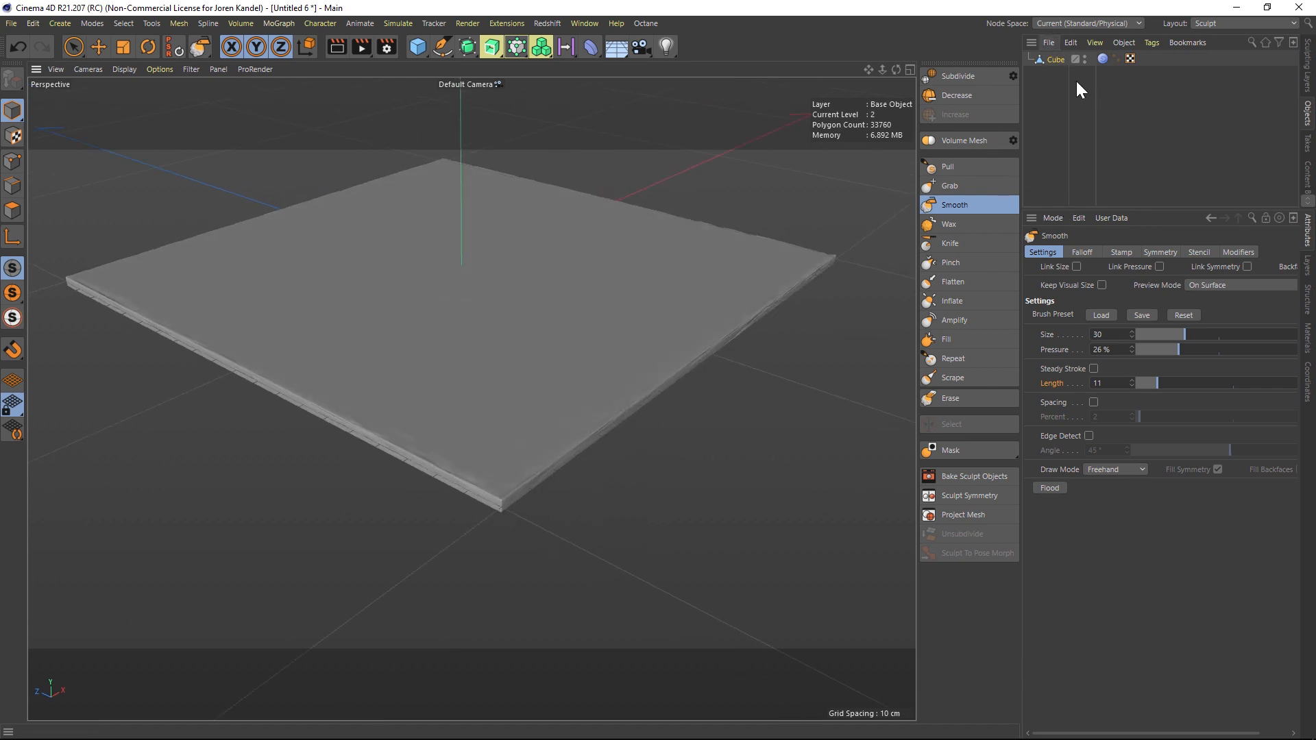
right_click(1053, 57)
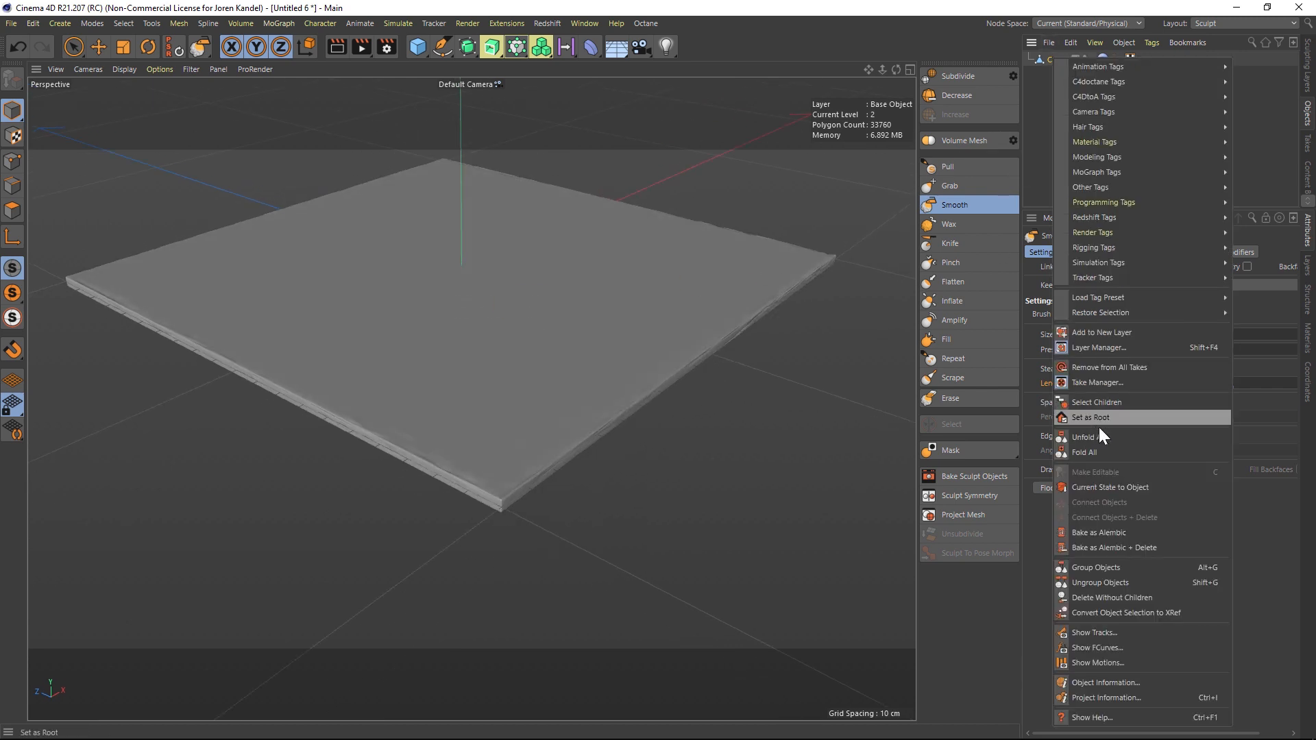
left_click(1125, 484)
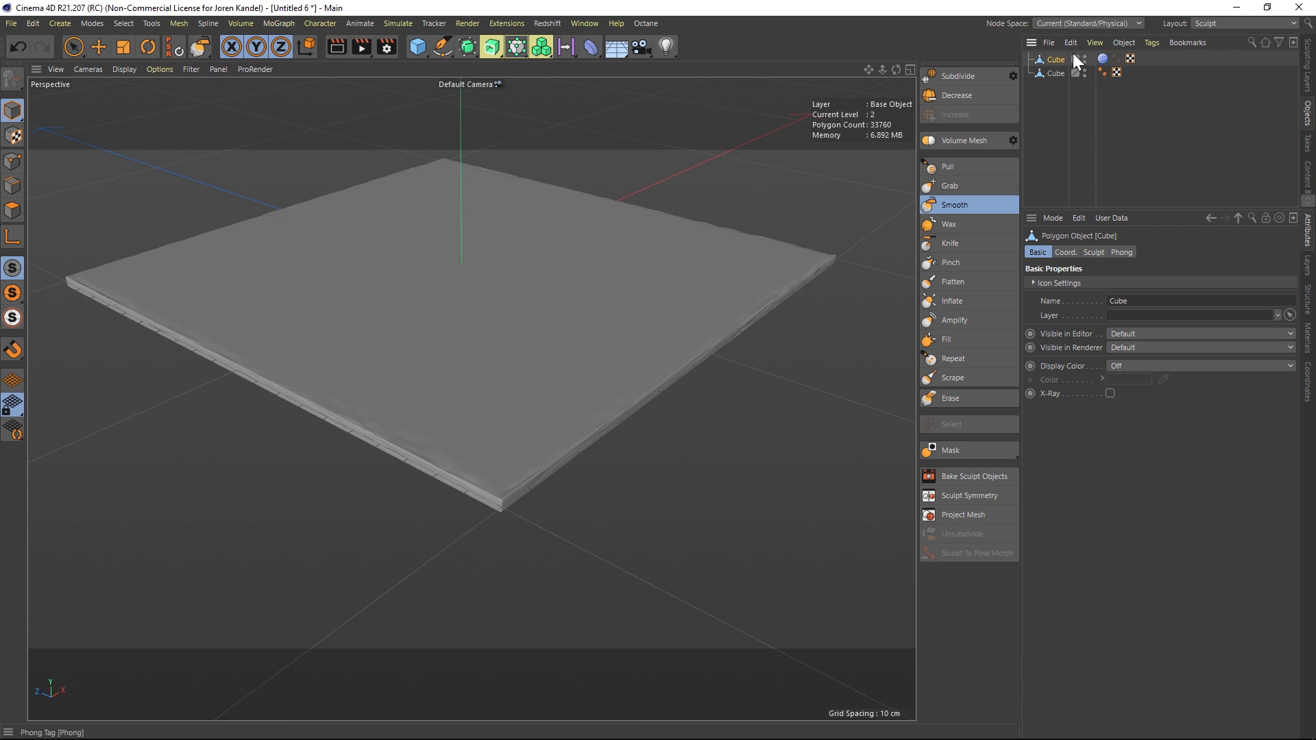
double_click(1083, 59, "alt")
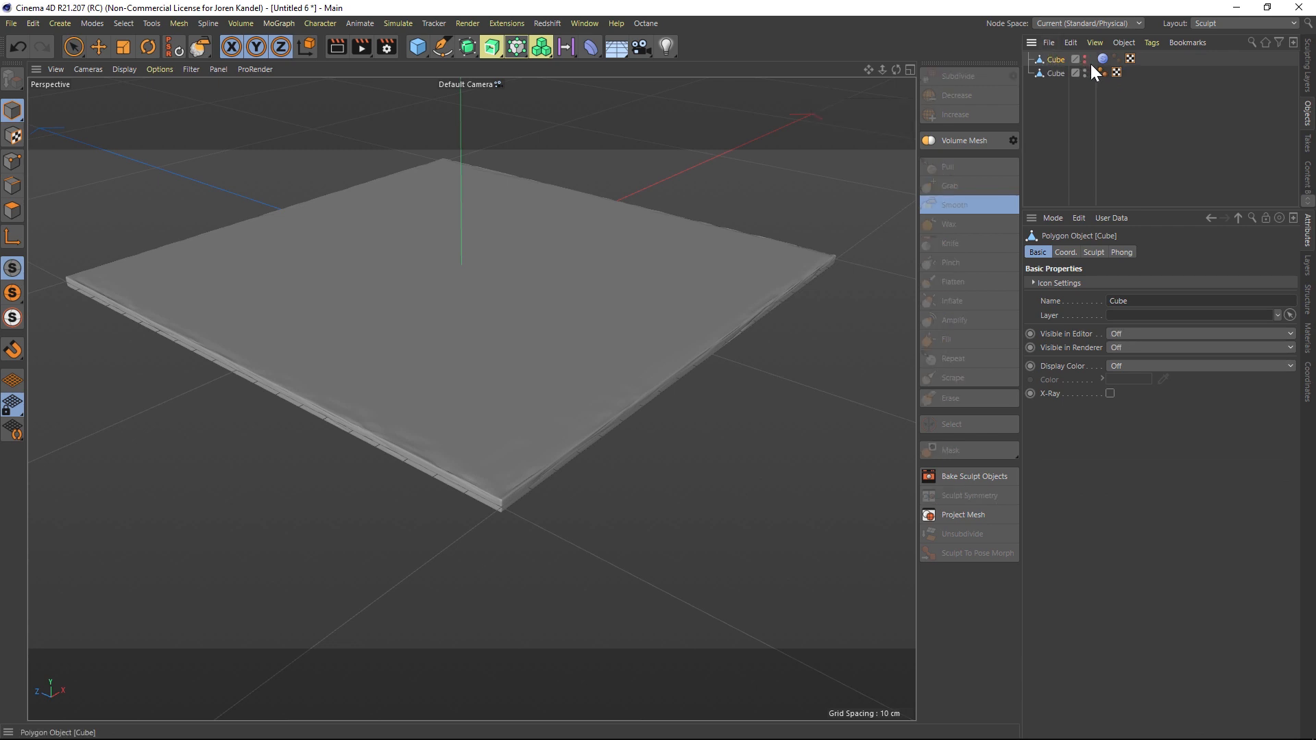
left_click(1055, 73)
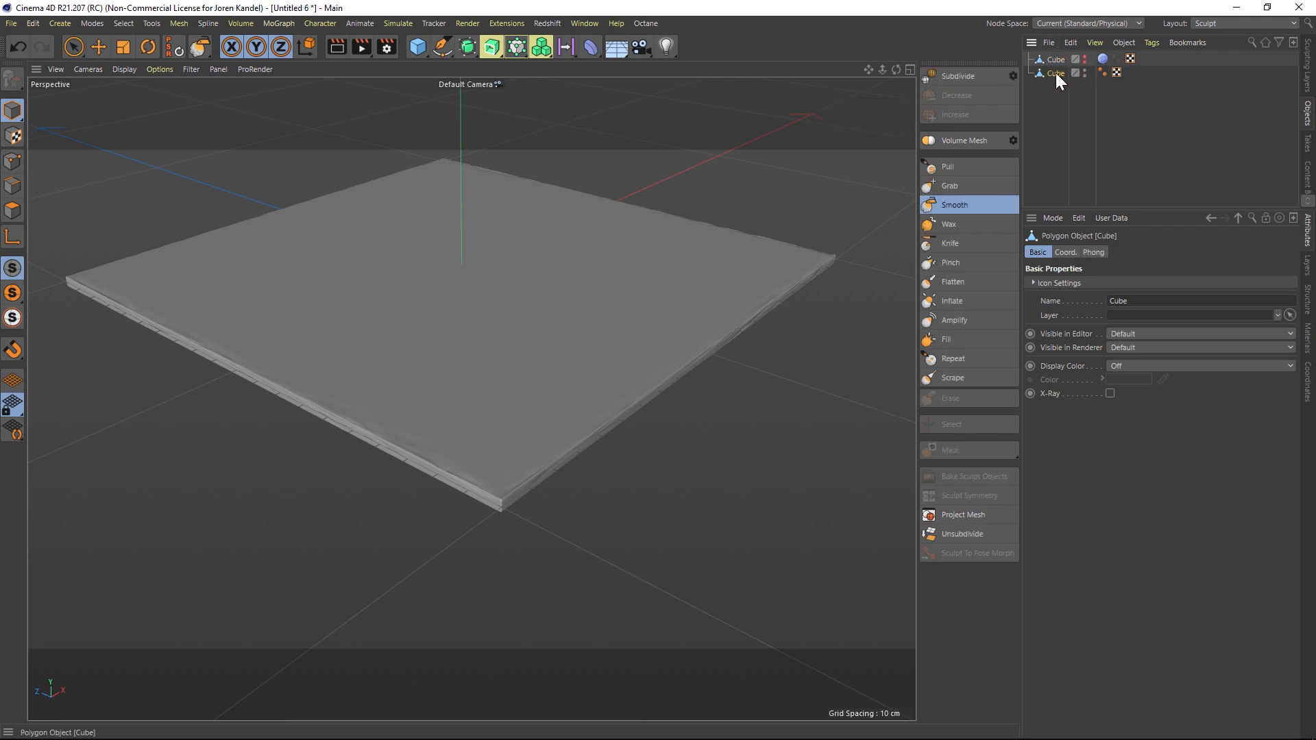
Step: Place the converted tile in a Cloner and set its mode to Grid Array for a 3 × 1 × 3 layout
left_click(289, 23)
left_click(307, 67, "alt")
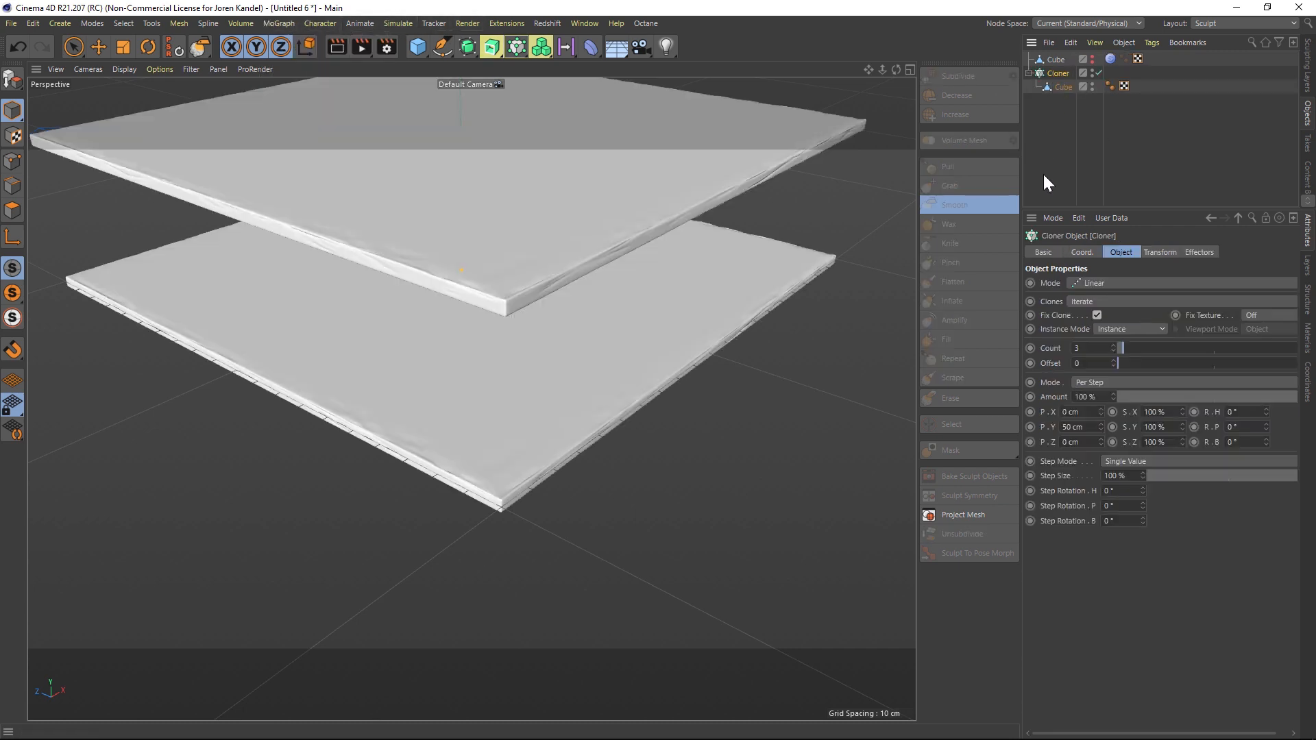
left_click(1097, 283)
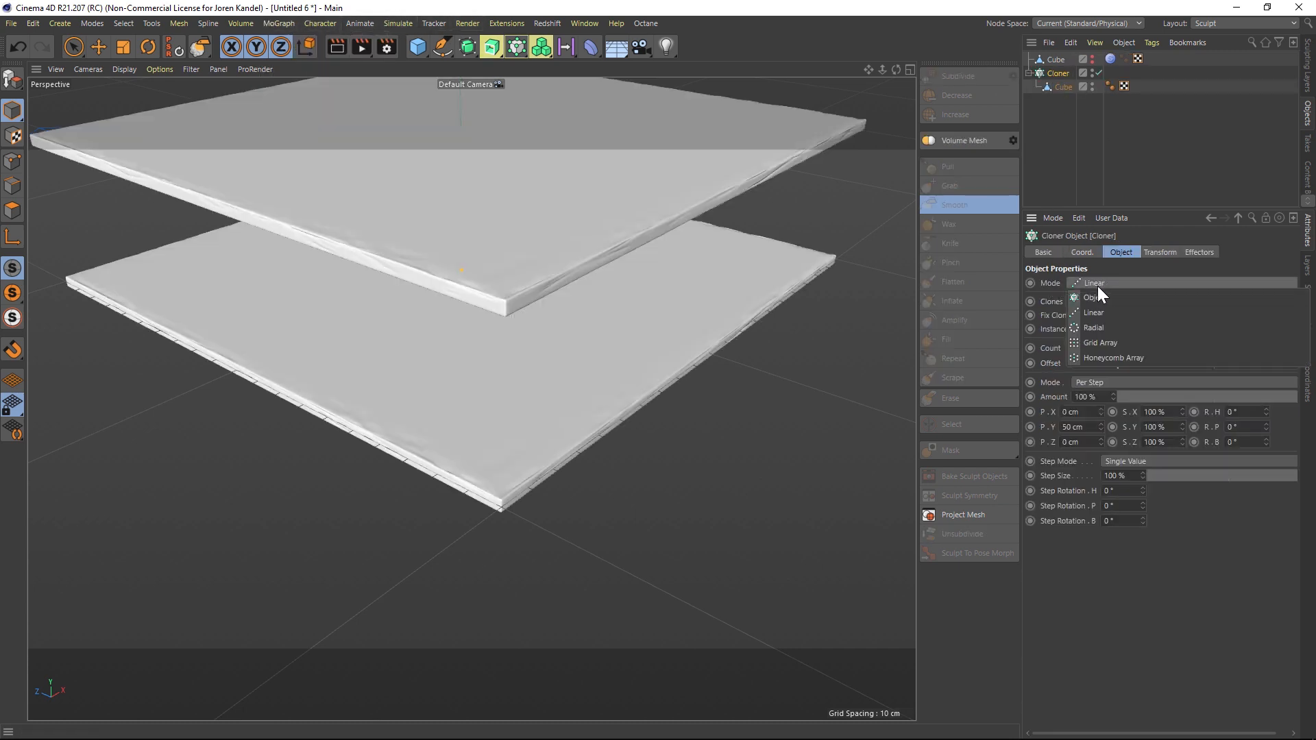
left_click(1090, 345)
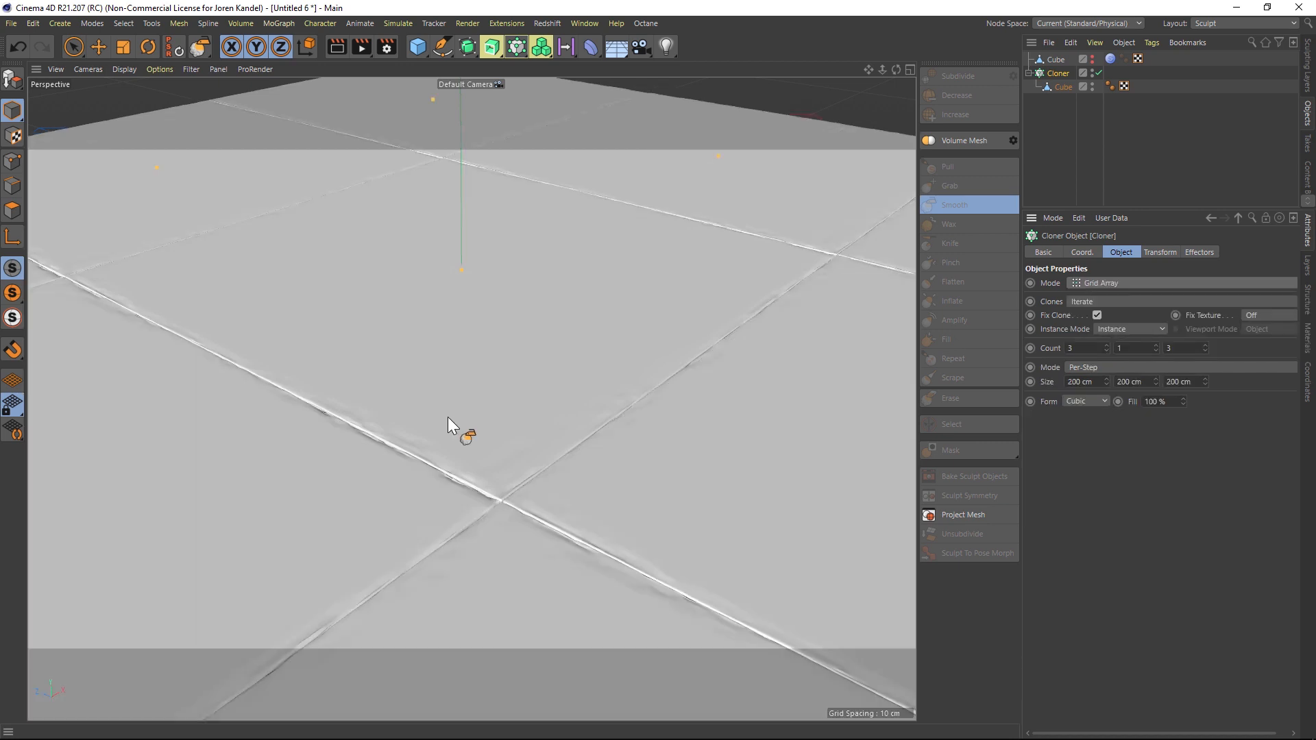
mouse_move(338, 462)
left_mouse_down("alt")
mouse_move(311, 472)
mouse_move(329, 448)
mouse_move(361, 489)
left_mouse_up("alt")
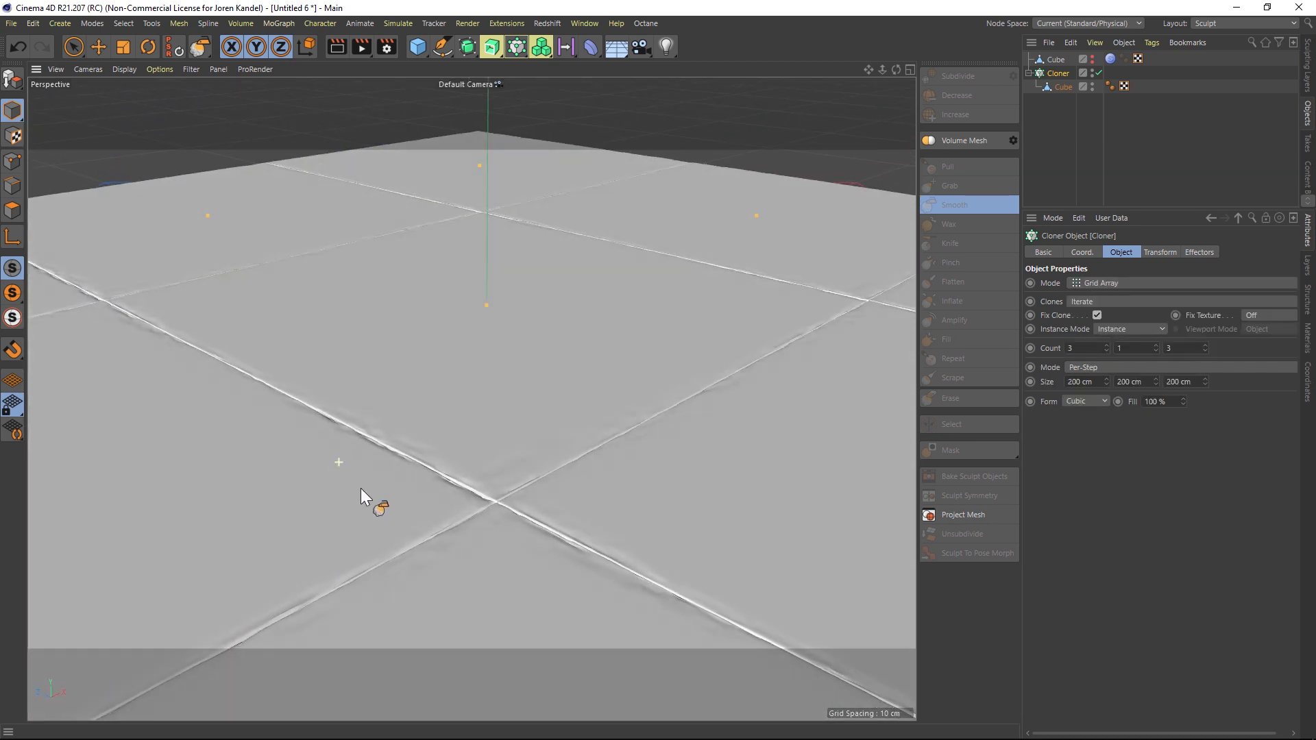
right_click_drag(504, 538, 459, 508, "alt")
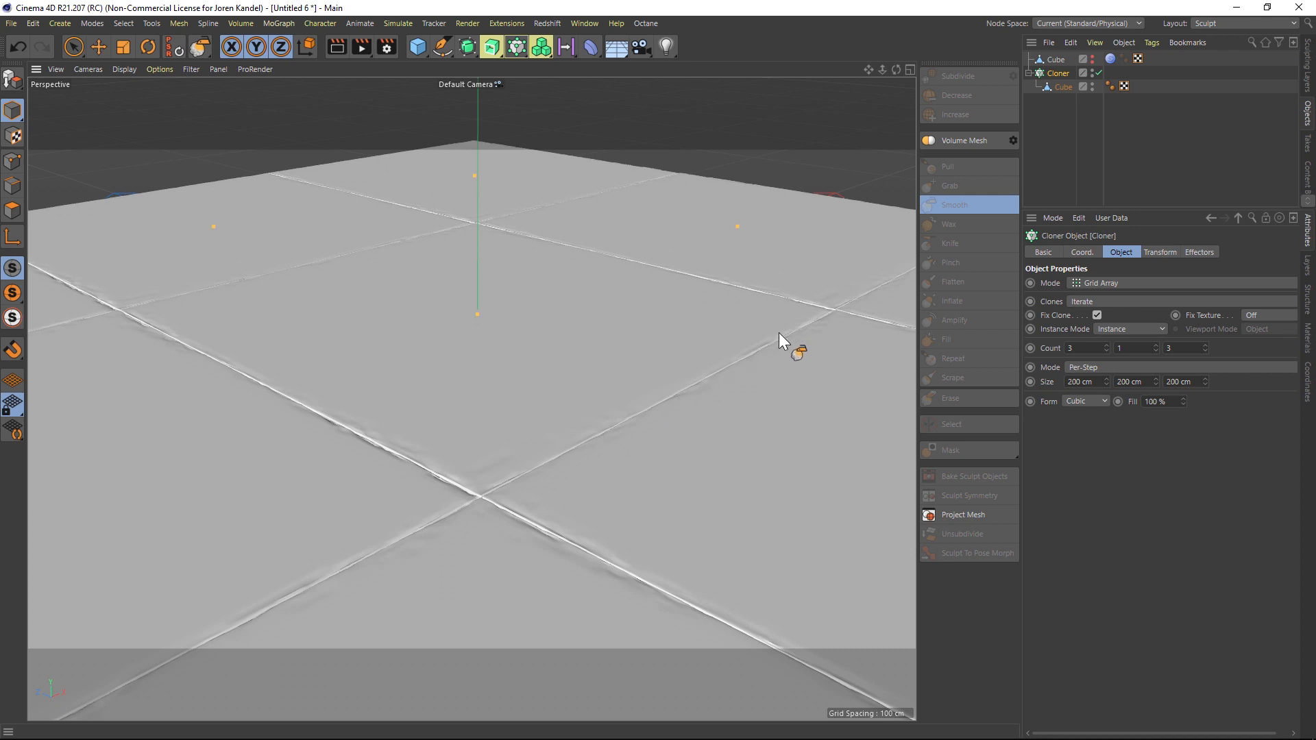
left_click_drag(439, 527, 509, 502, "alt")
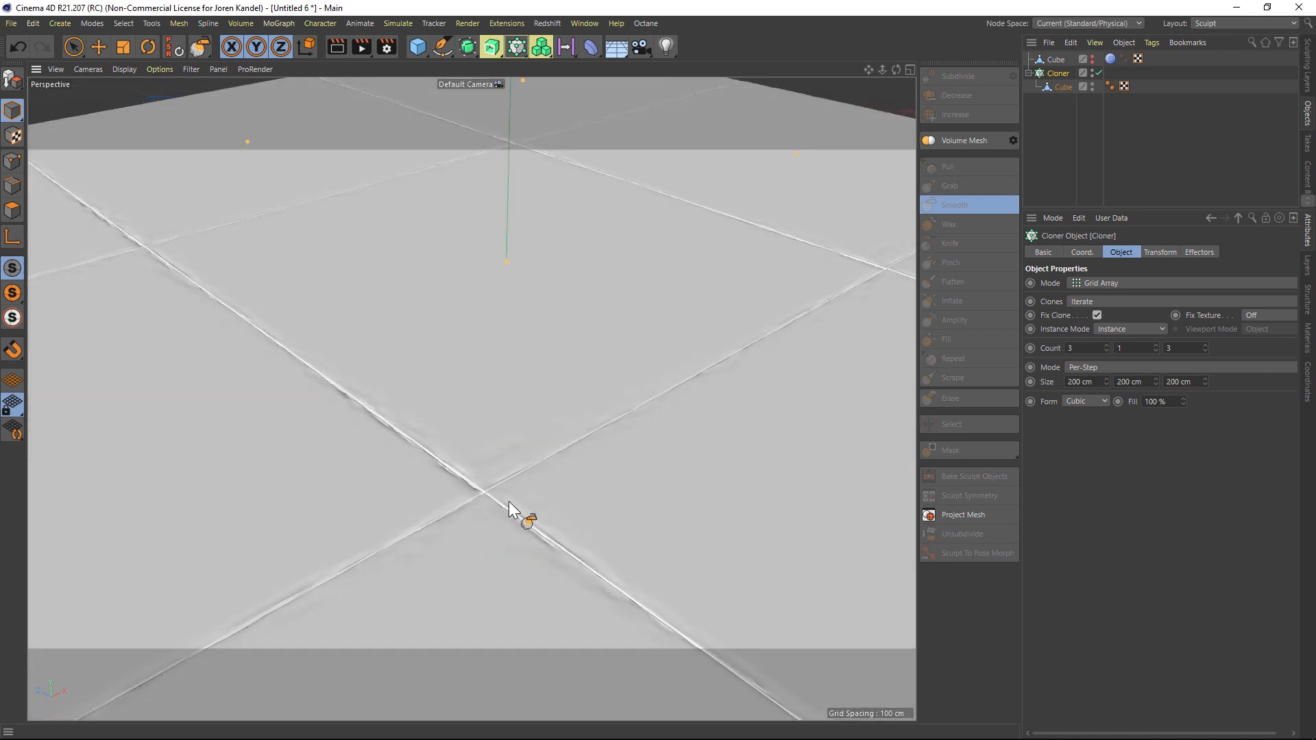
left_click_drag(580, 443, 747, 315, "alt")
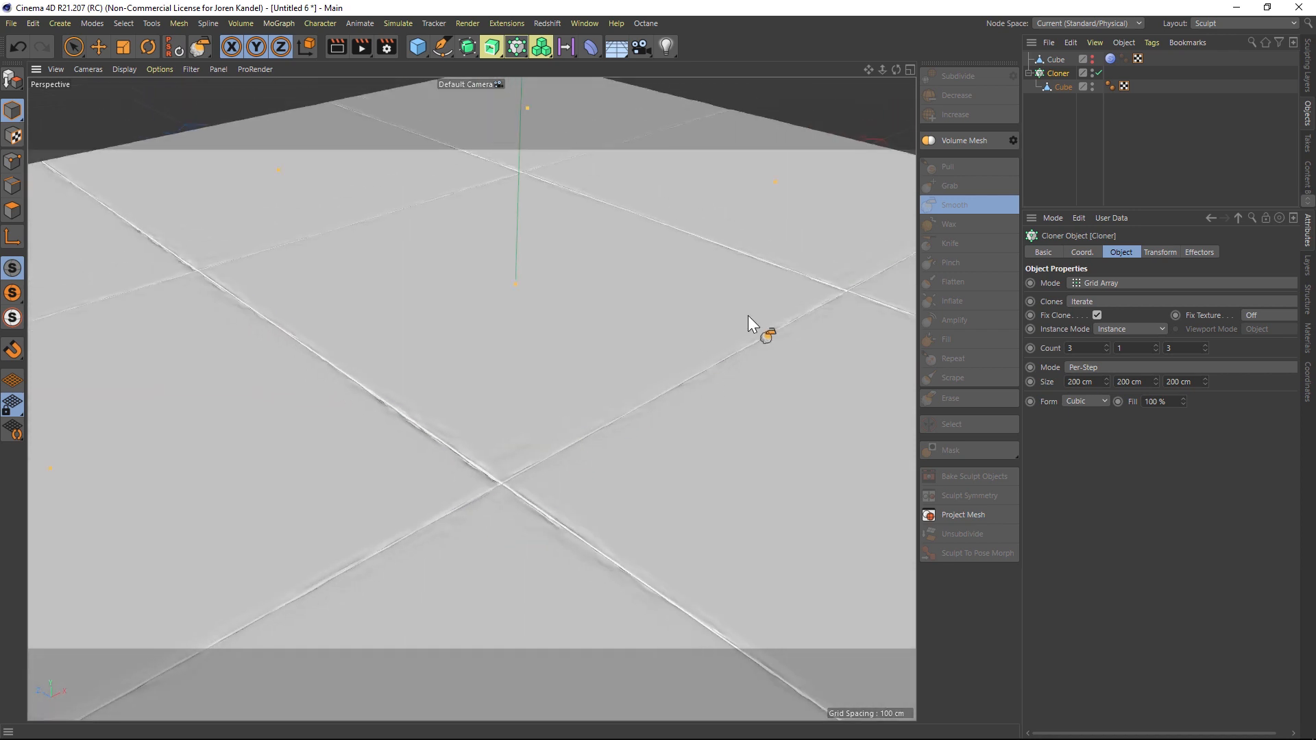
mouse_move(532, 429)
left_mouse_down("alt")
mouse_move(515, 422)
mouse_move(525, 398)
mouse_move(544, 487)
mouse_move(483, 473)
mouse_move(480, 509)
mouse_move(483, 479)
mouse_move(569, 429)
left_mouse_up("alt")
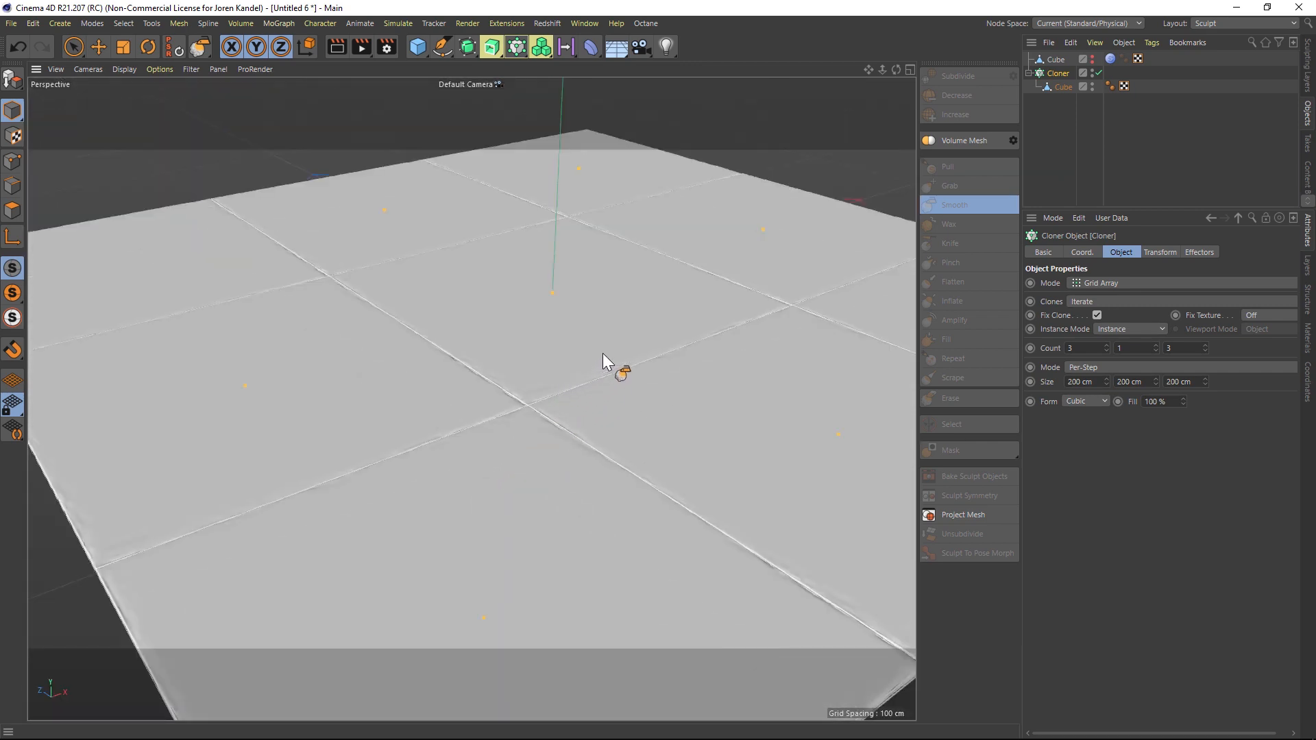
mouse_move(661, 378)
left_mouse_down("alt")
mouse_move(617, 449)
mouse_move(603, 393)
mouse_move(575, 393)
left_mouse_up("alt")
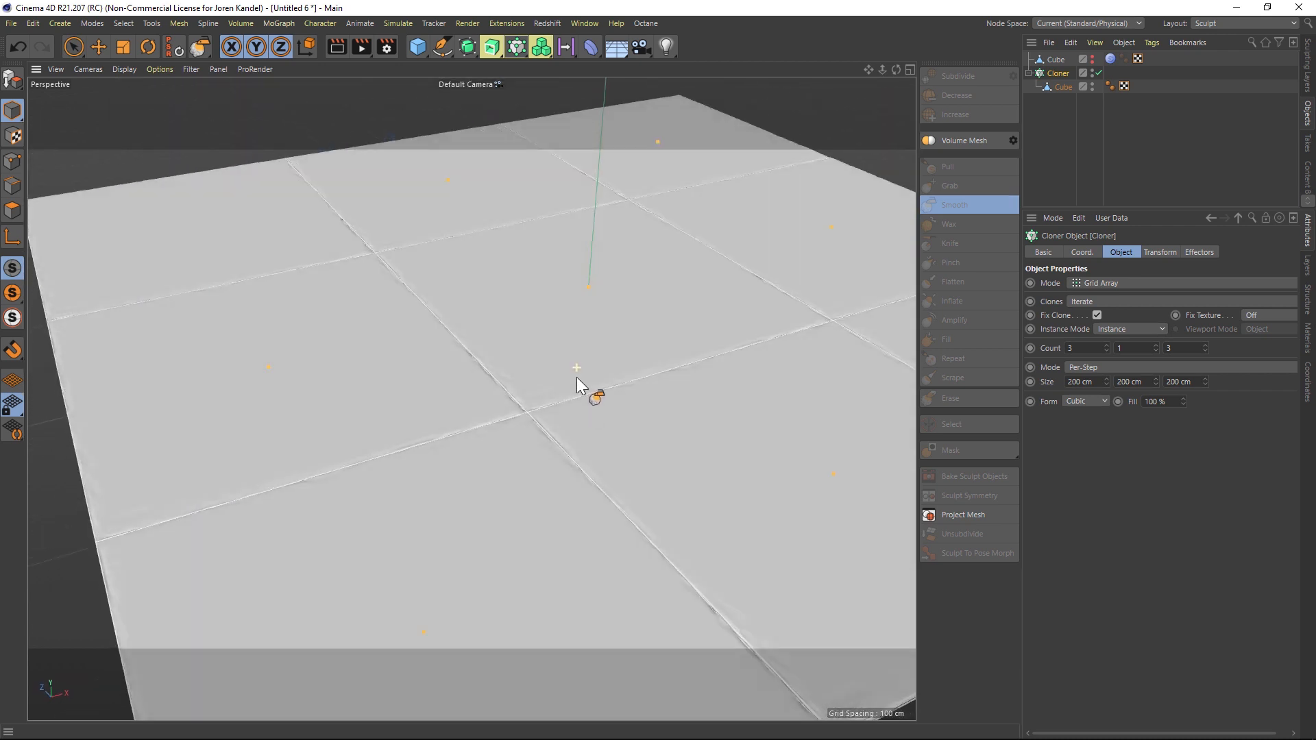
mouse_move(537, 344)
left_mouse_down("alt")
mouse_move(544, 302)
mouse_move(567, 358)
mouse_move(544, 319)
left_mouse_up("alt")
Step: Delete the tile copy inside the Cloner and unhide the sculpted original
left_click(1063, 87)
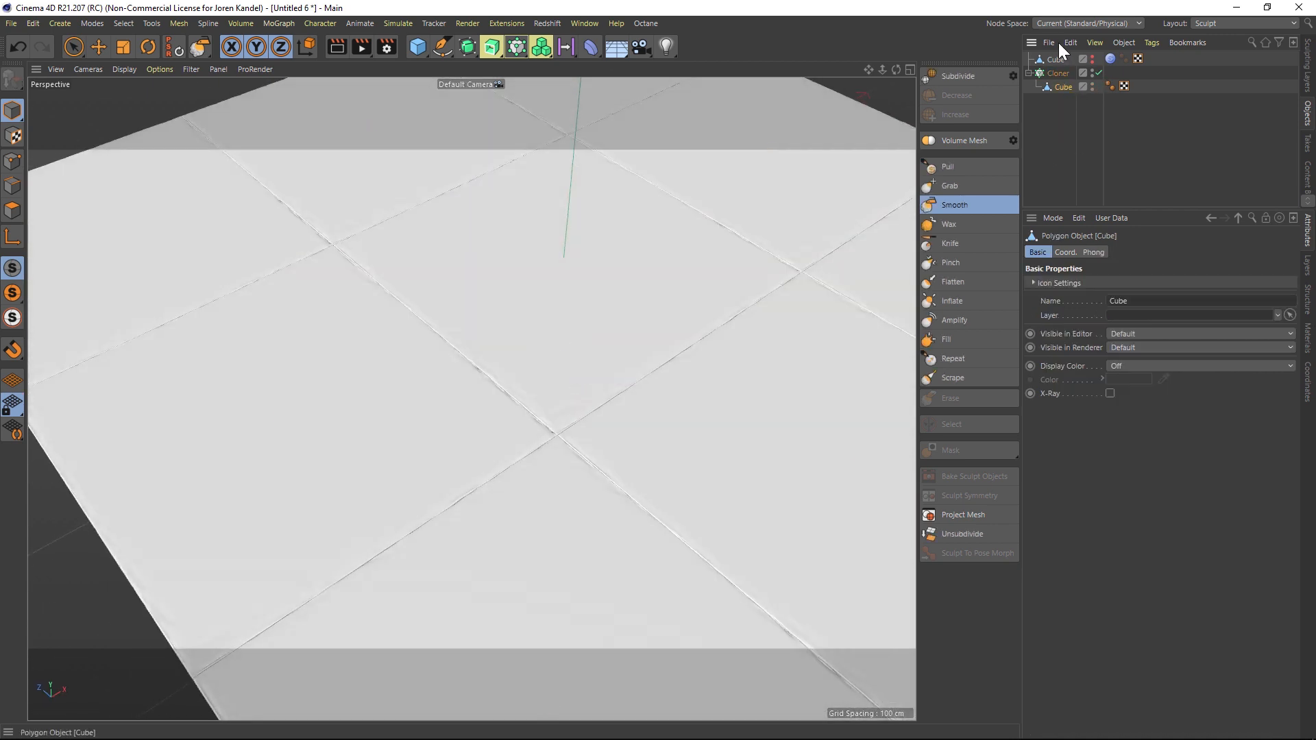
key("Delete")
left_click(1087, 59)
left_click(1105, 59)
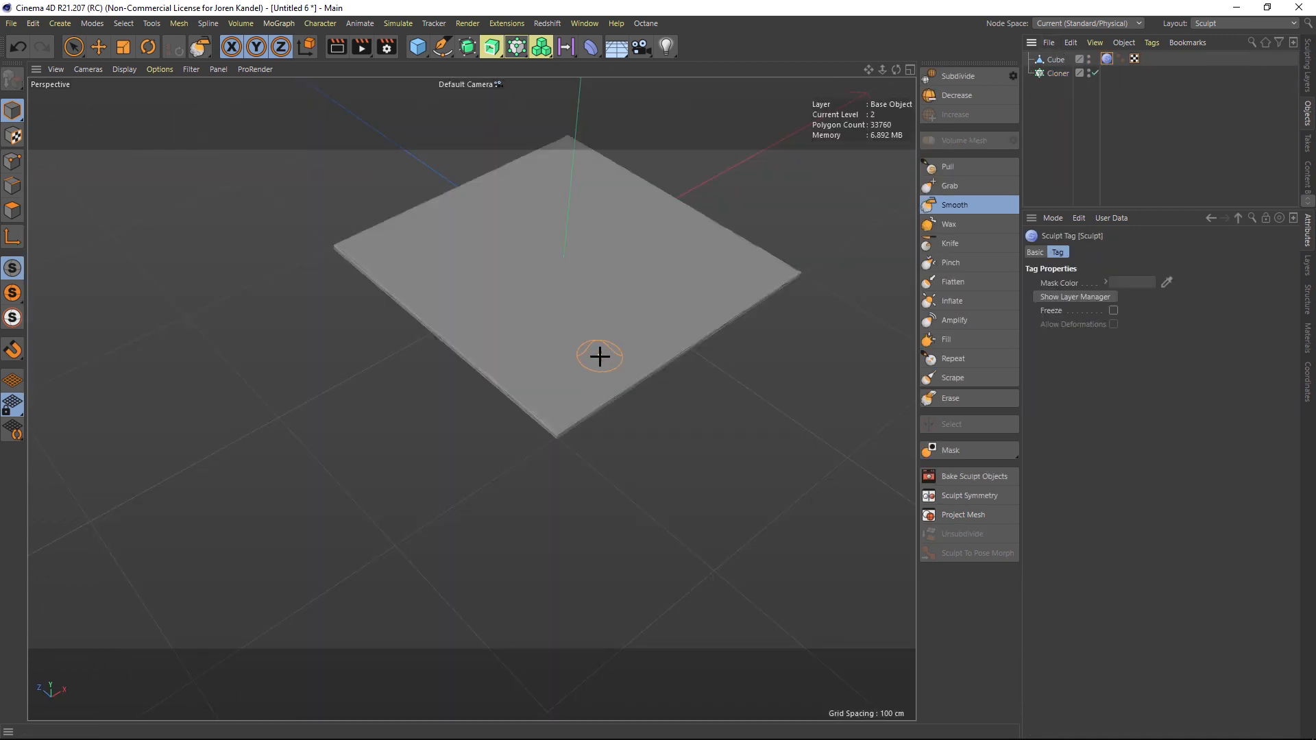
Step: Raise a recognizable bump on the tile's edge near its front corner using the Inflate brush at size 30 and 20% pressure
scroll(600, 356, "up", 4)
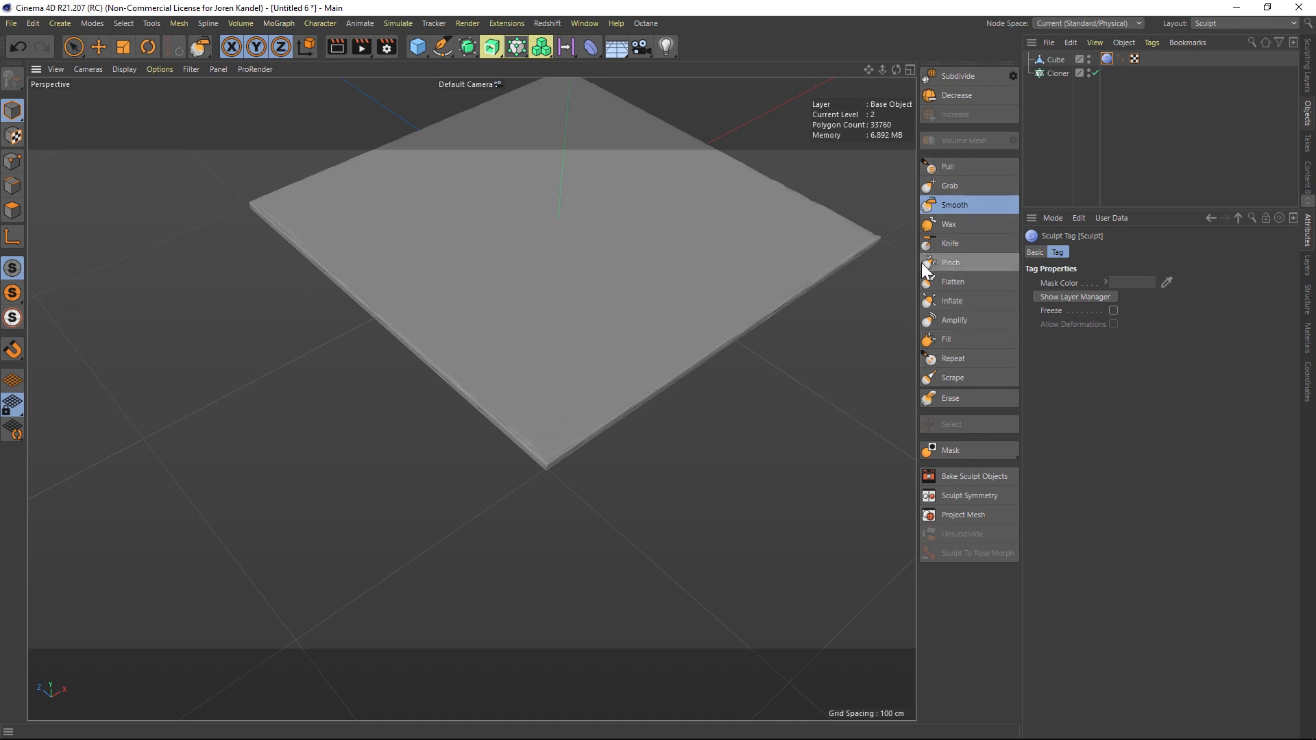
left_click(952, 302)
mouse_move(615, 432)
left_mouse_down("alt")
mouse_move(614, 397)
mouse_move(617, 411)
left_mouse_up("alt")
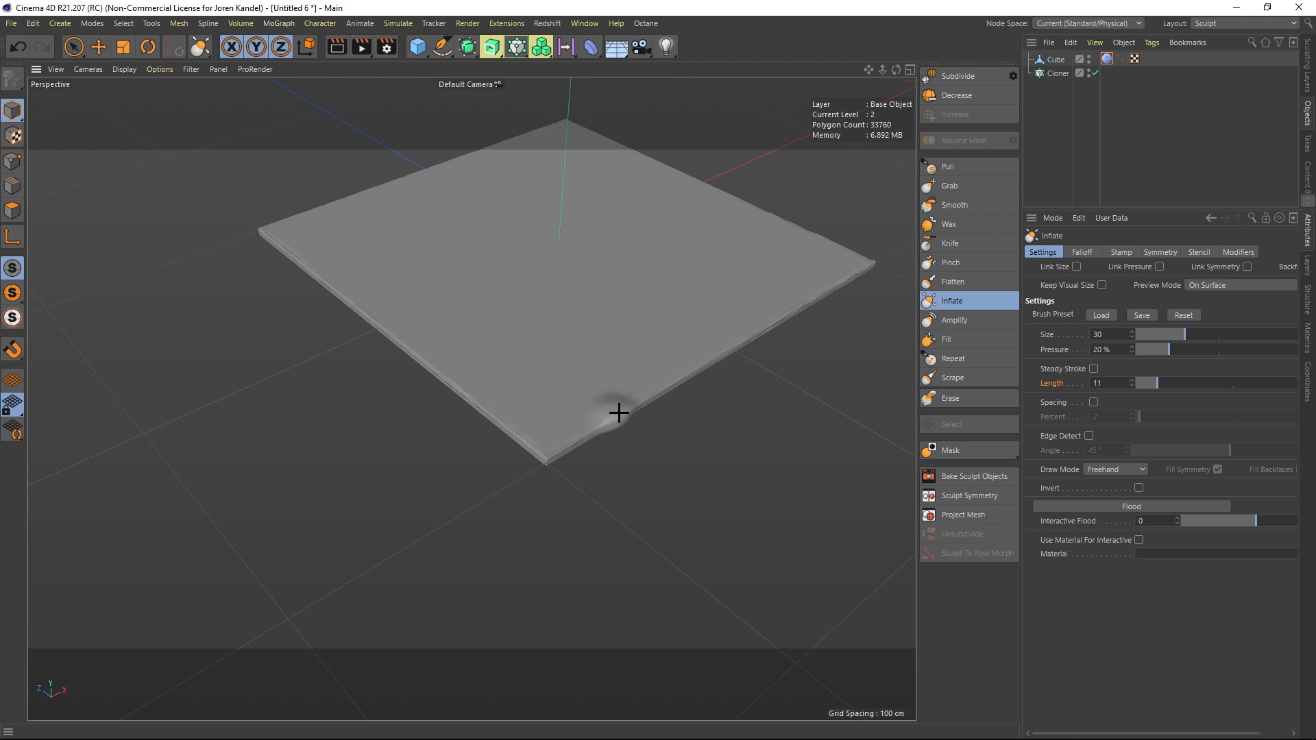
left_click_drag(658, 476, 617, 396, "alt")
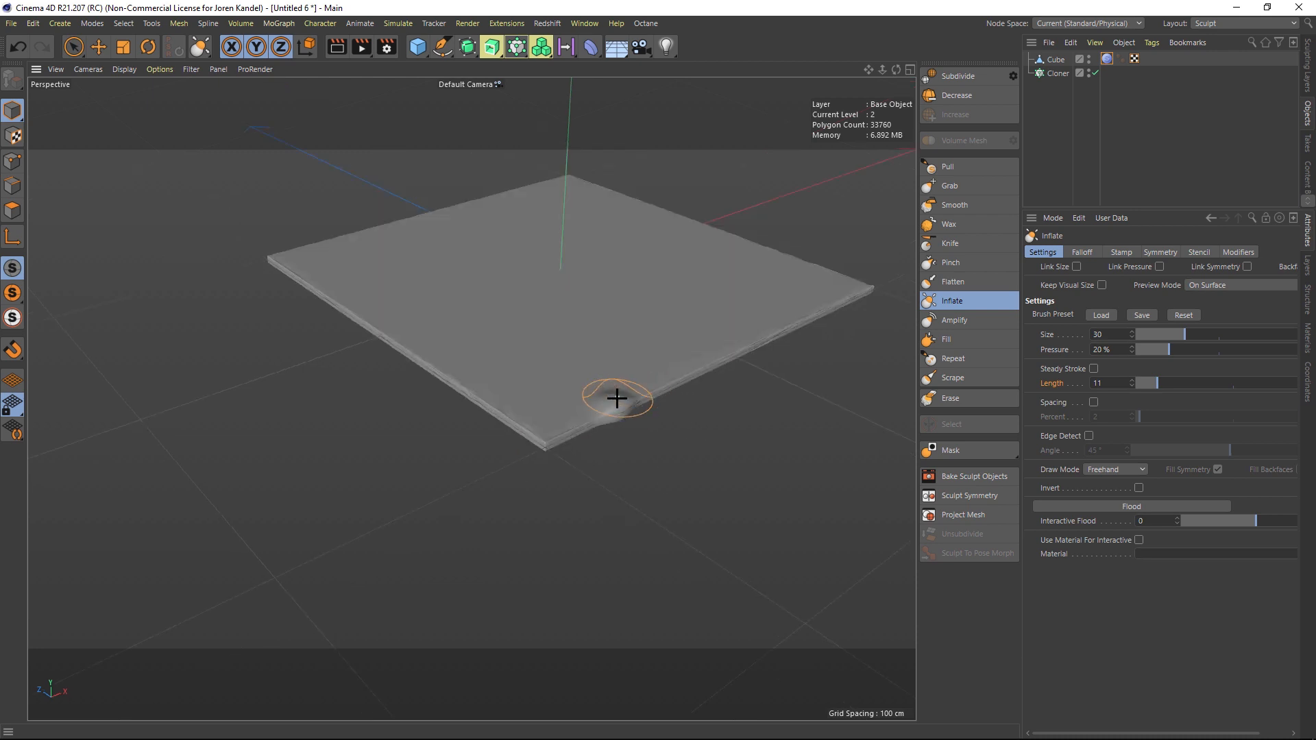
Step: Convert the bumped tile's current state to an object, hide the sculpted original, and place the converted copy inside the Cloner
right_click(1067, 64)
left_click(1142, 489)
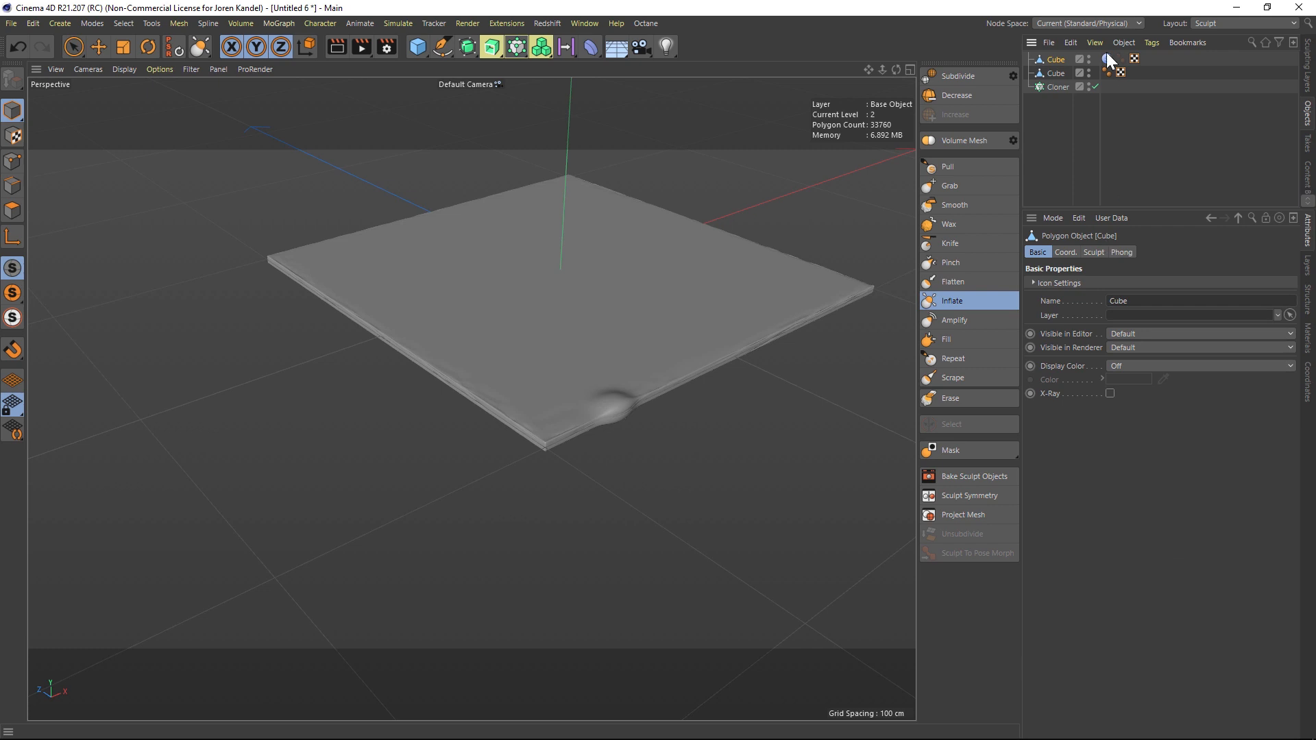
left_click(1089, 57, "alt")
left_click(1090, 58, "alt")
mouse_move(1045, 72)
left_mouse_down()
mouse_move(1050, 122)
mouse_move(1055, 85)
left_mouse_up()
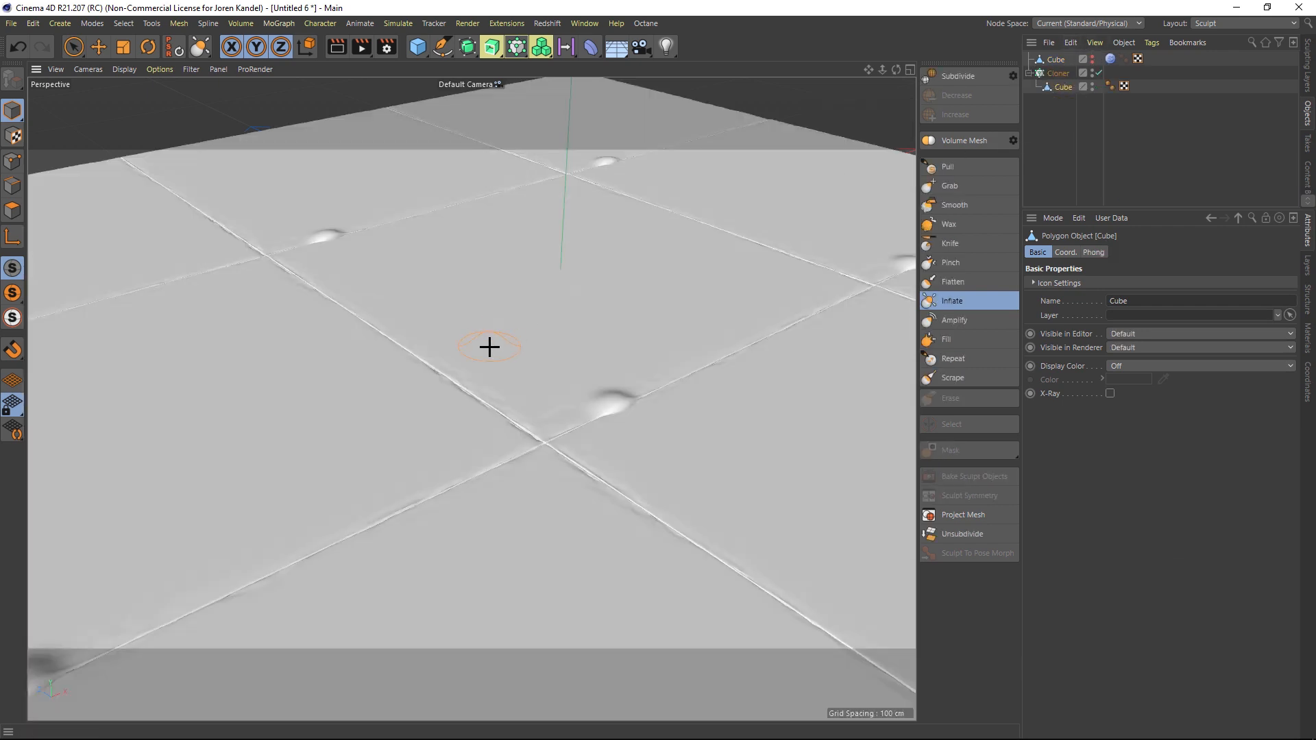
scroll(489, 347, "down", 8)
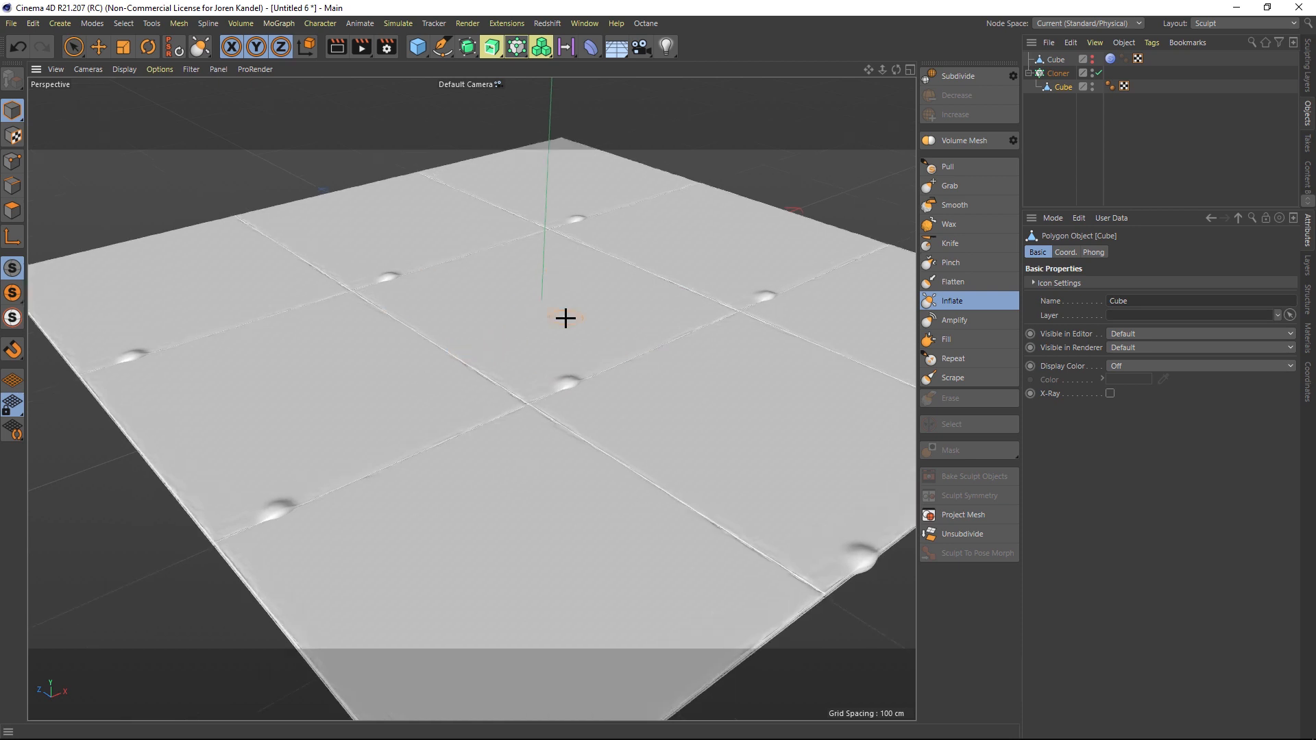
scroll(564, 317, "up", 6)
scroll(494, 411, "down", 2)
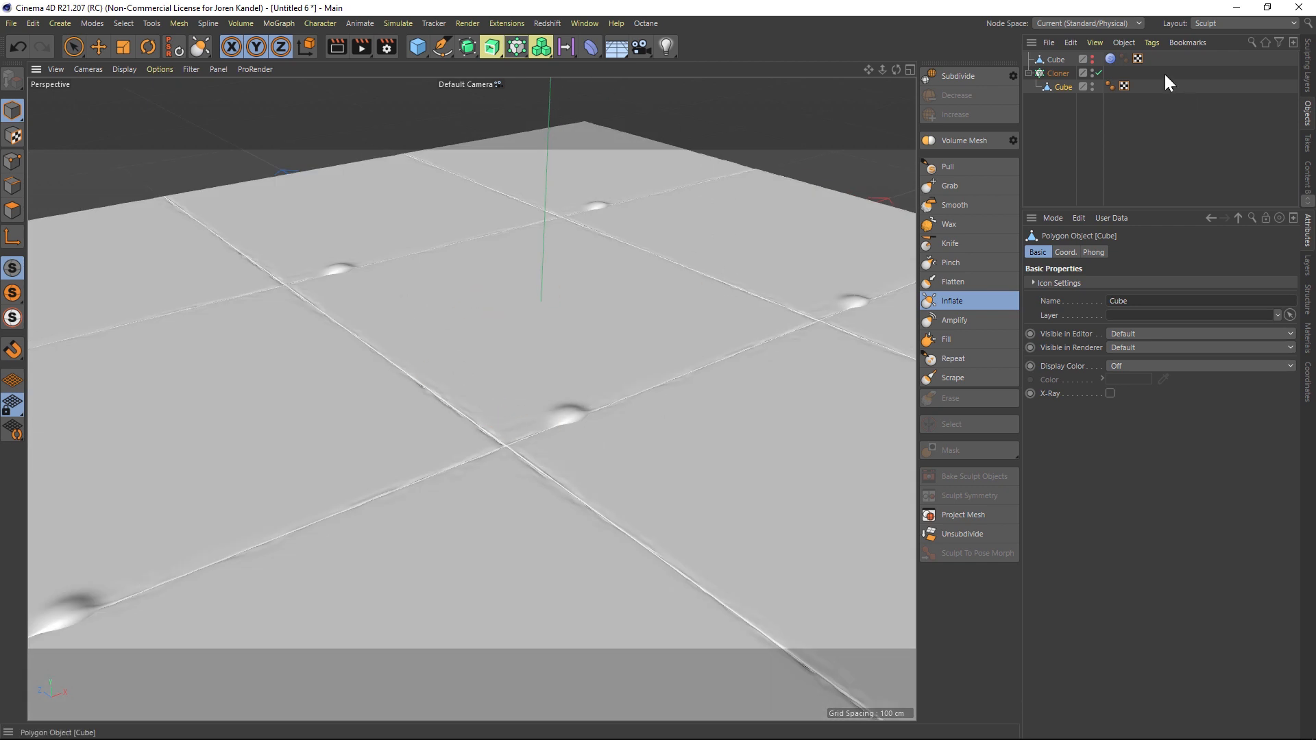
Step: Try a Random effector on the Cloner with position off and heading rotation at 114°, and delete the effector
left_click(1058, 73)
left_click(316, 23)
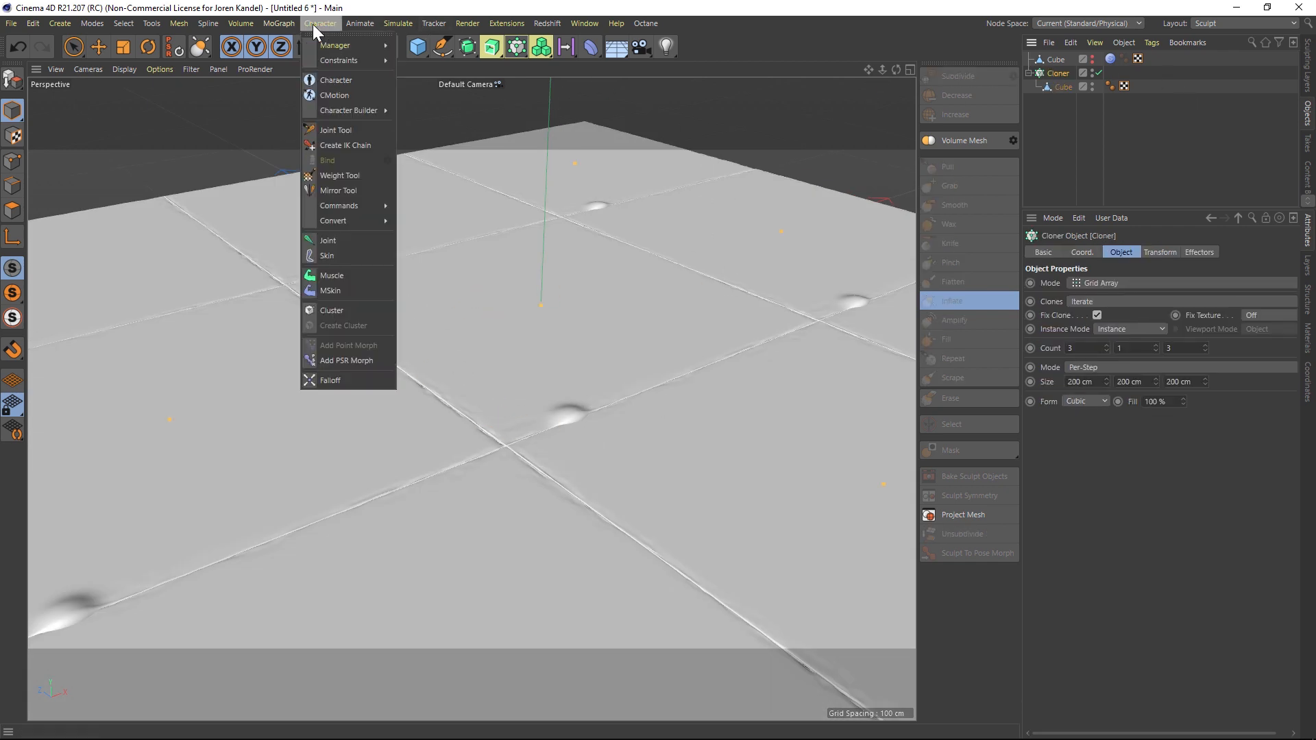
mouse_move(270, 24)
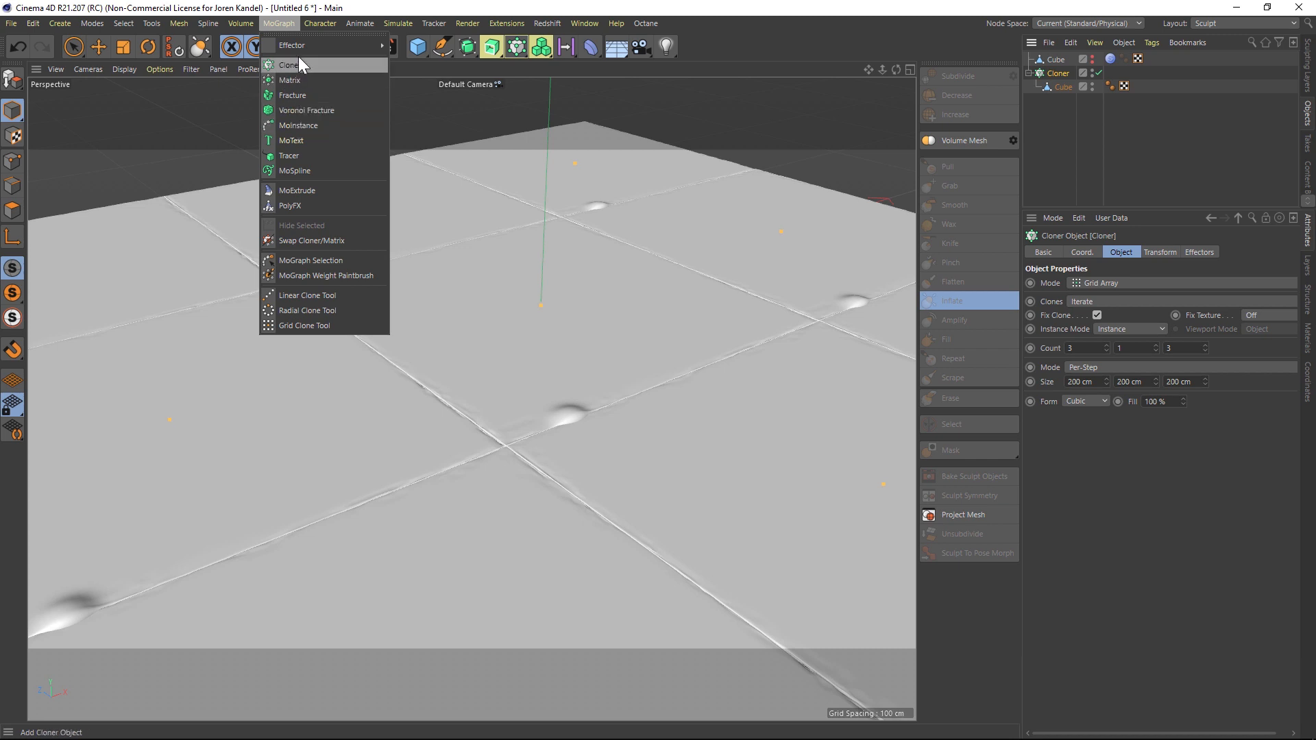
mouse_move(302, 47)
left_click(418, 144)
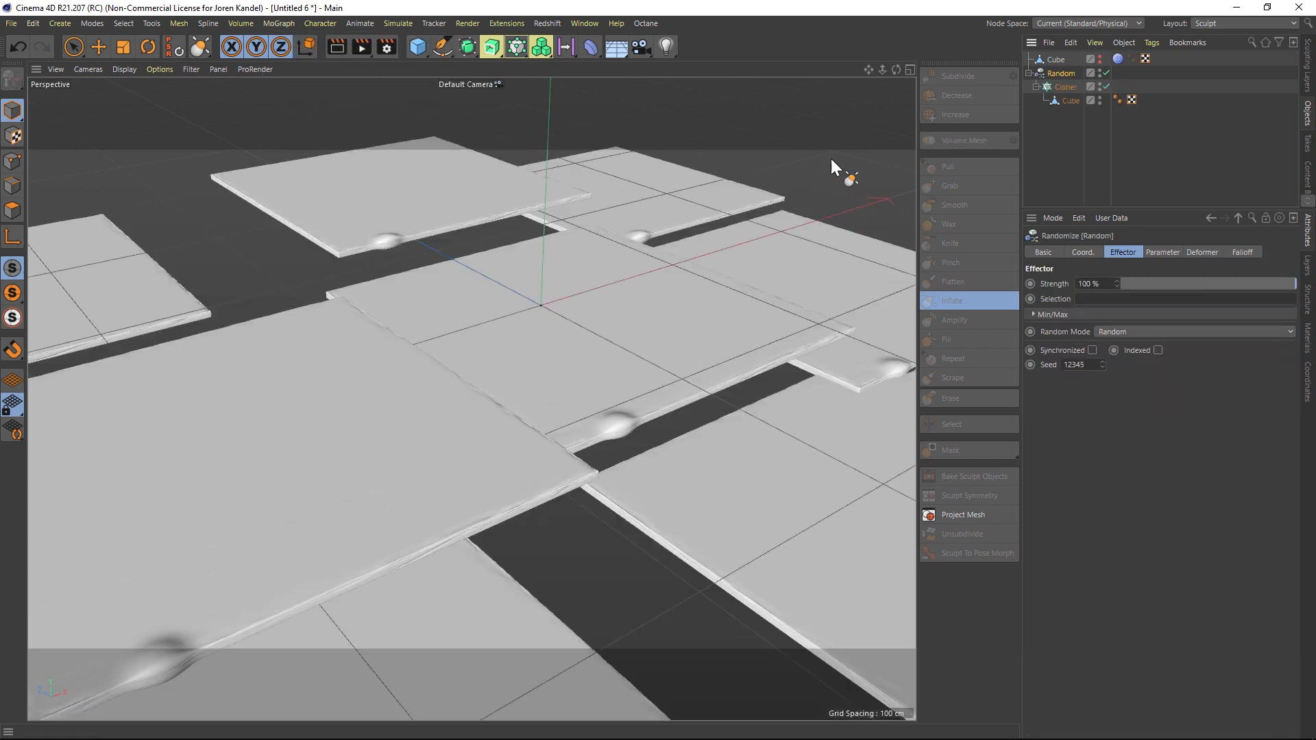
left_click(1081, 311)
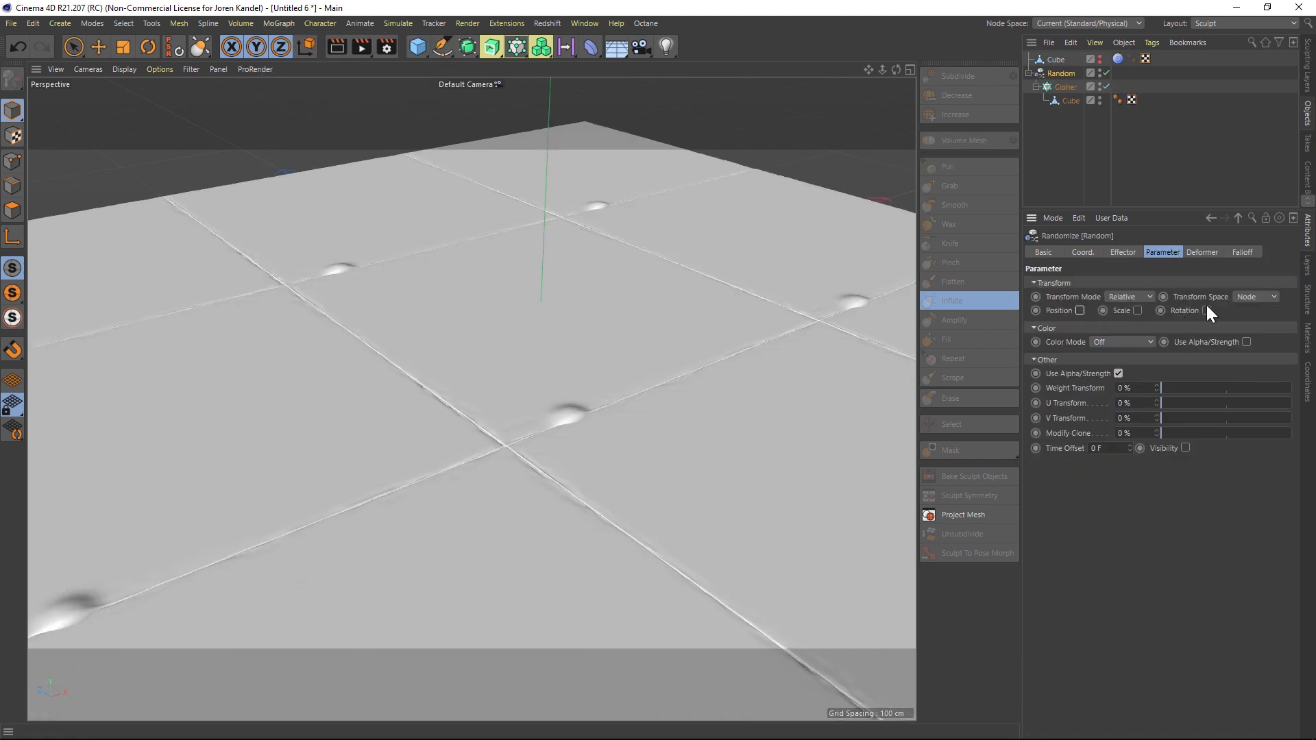
left_click(1206, 311)
mouse_move(1245, 324)
left_mouse_down()
mouse_move(1255, 315)
mouse_move(1184, 328)
mouse_move(1249, 324)
mouse_move(1248, 305)
left_mouse_up()
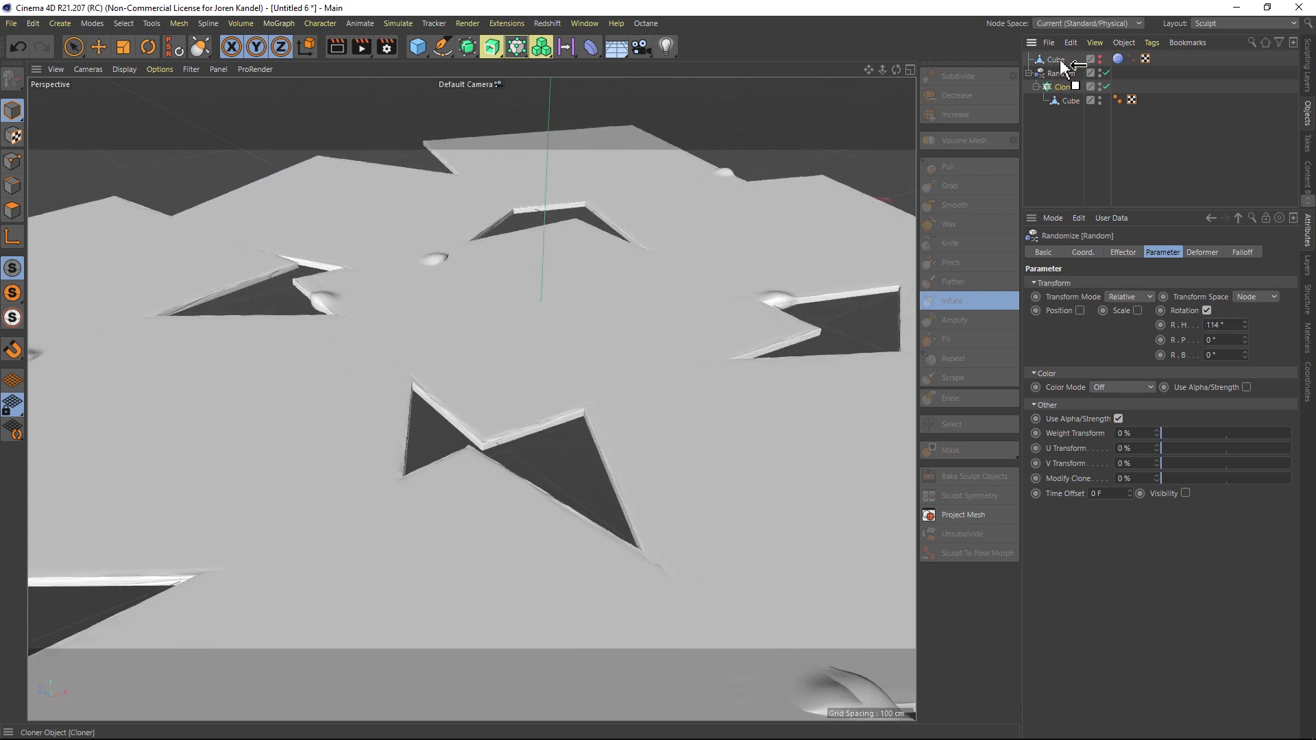
key("Delete")
Step: Add a Formula effector to the tile Cloner
scroll(512, 322, "down", 3)
left_click_drag(511, 322, 498, 286, "alt")
left_click(279, 23)
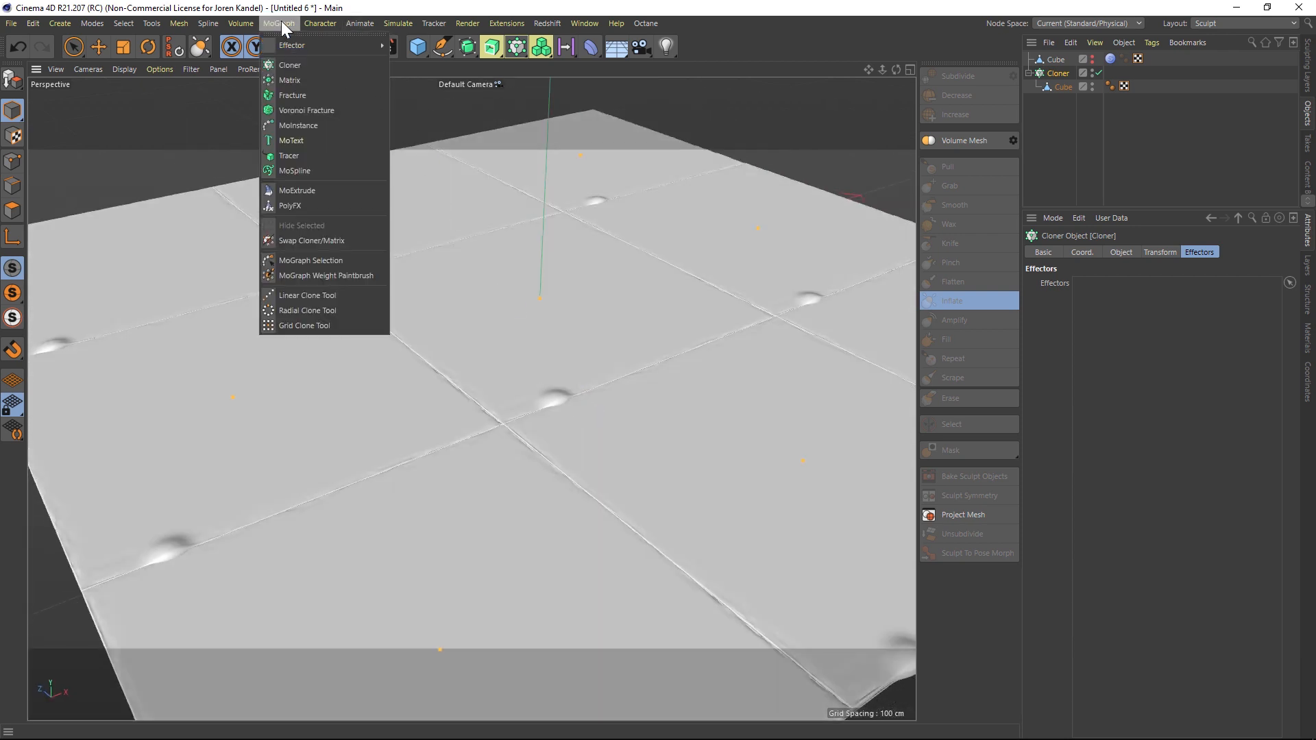
left_click(274, 25)
left_click(272, 25)
mouse_move(287, 48)
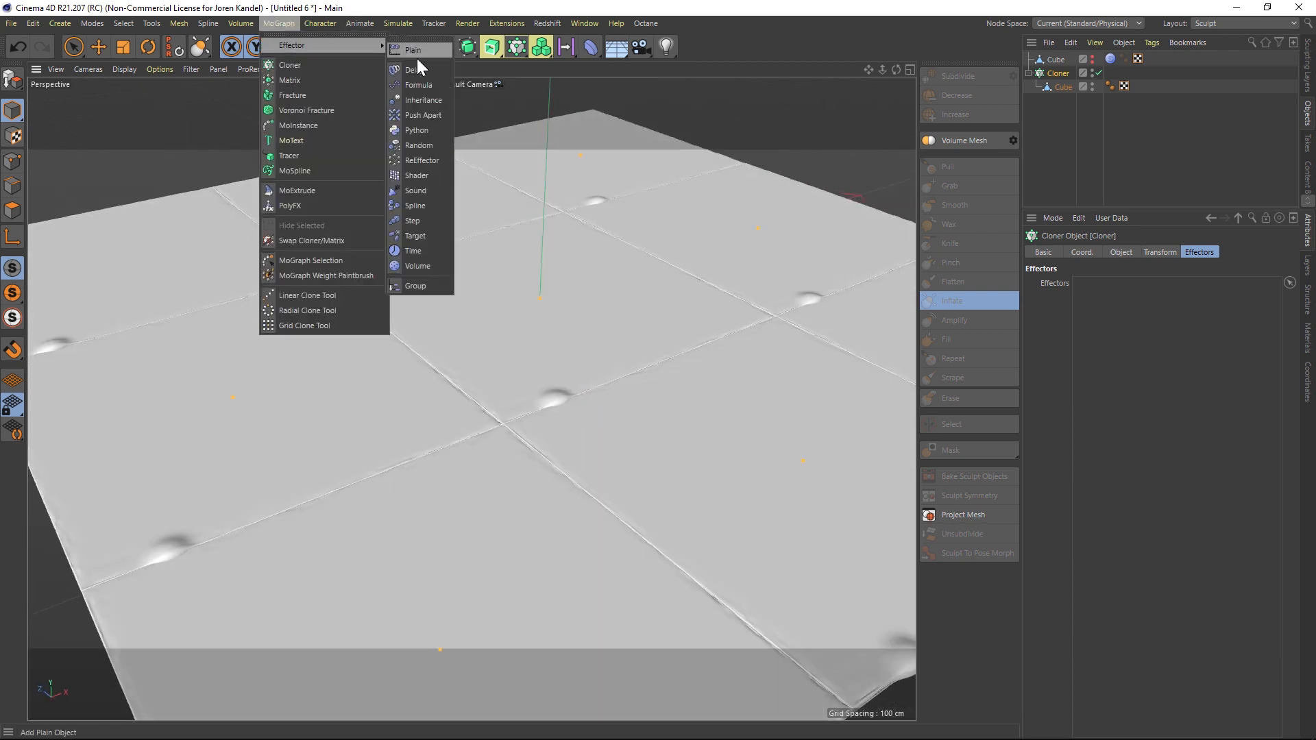
left_click(416, 86)
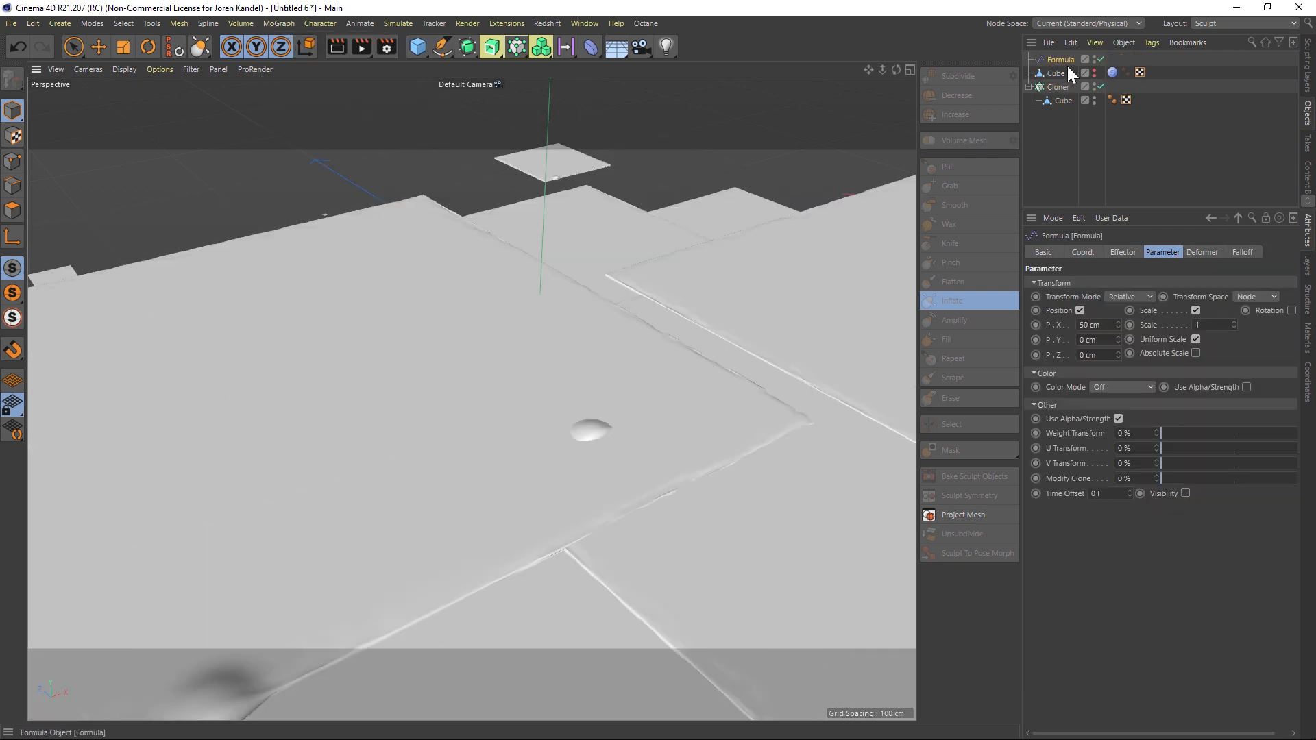
Step: Turn off the Formula effector's position and scale, enable rotation, and set its heading rotation to 90°
left_click(1081, 310)
left_click(1169, 310)
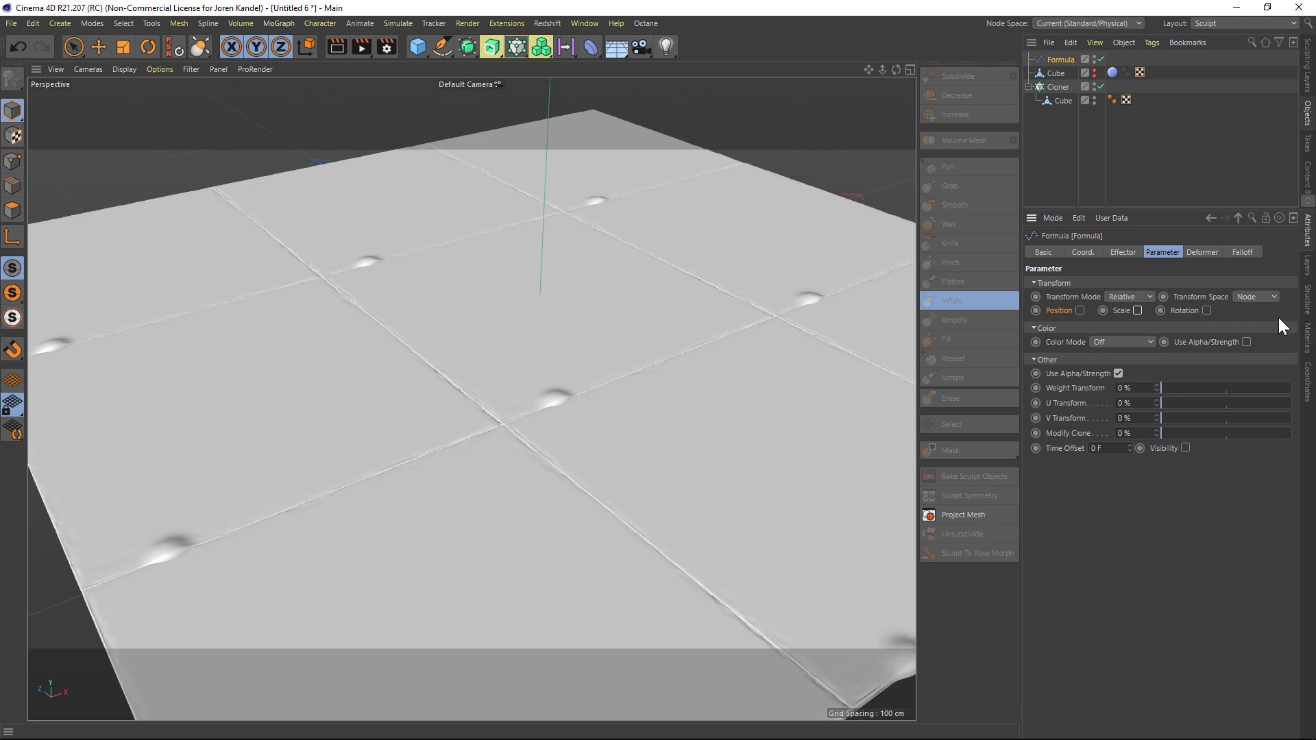
left_click(1207, 310)
left_click_drag(1244, 324, 1158, 314)
key("Return")
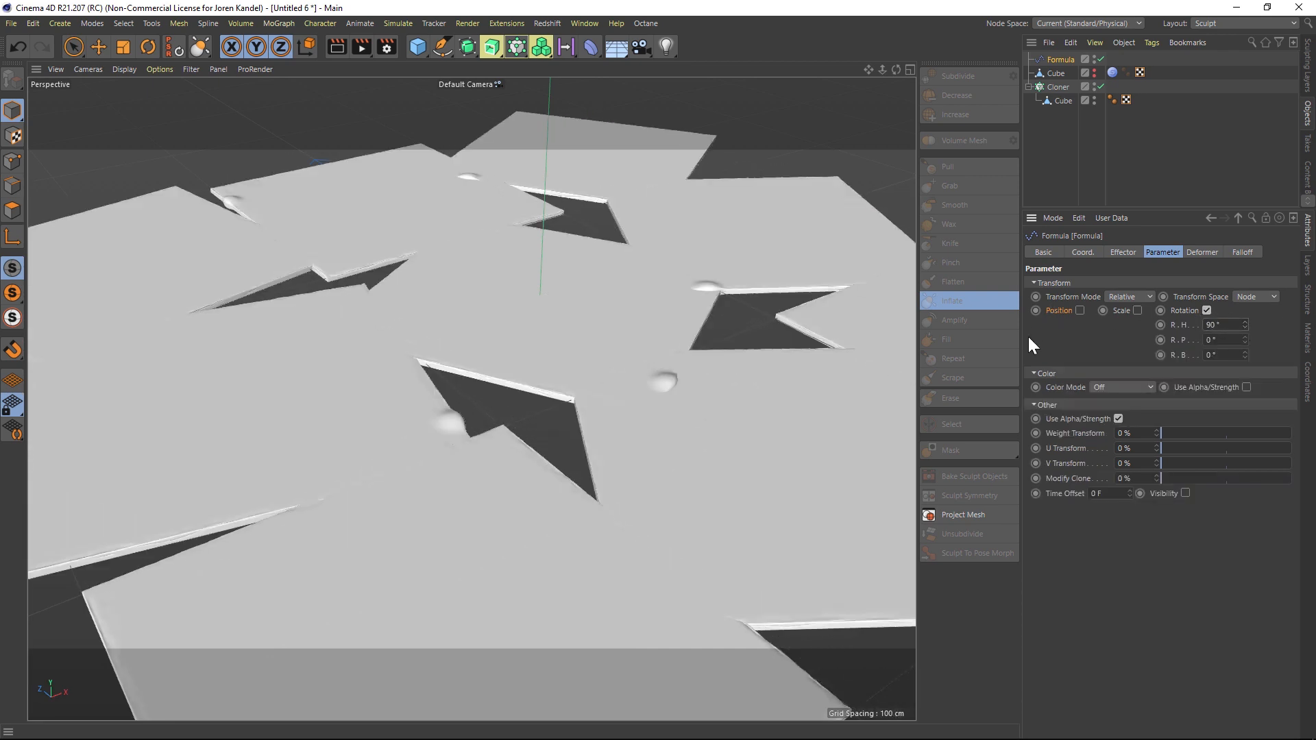
scroll(721, 414, "down", 2)
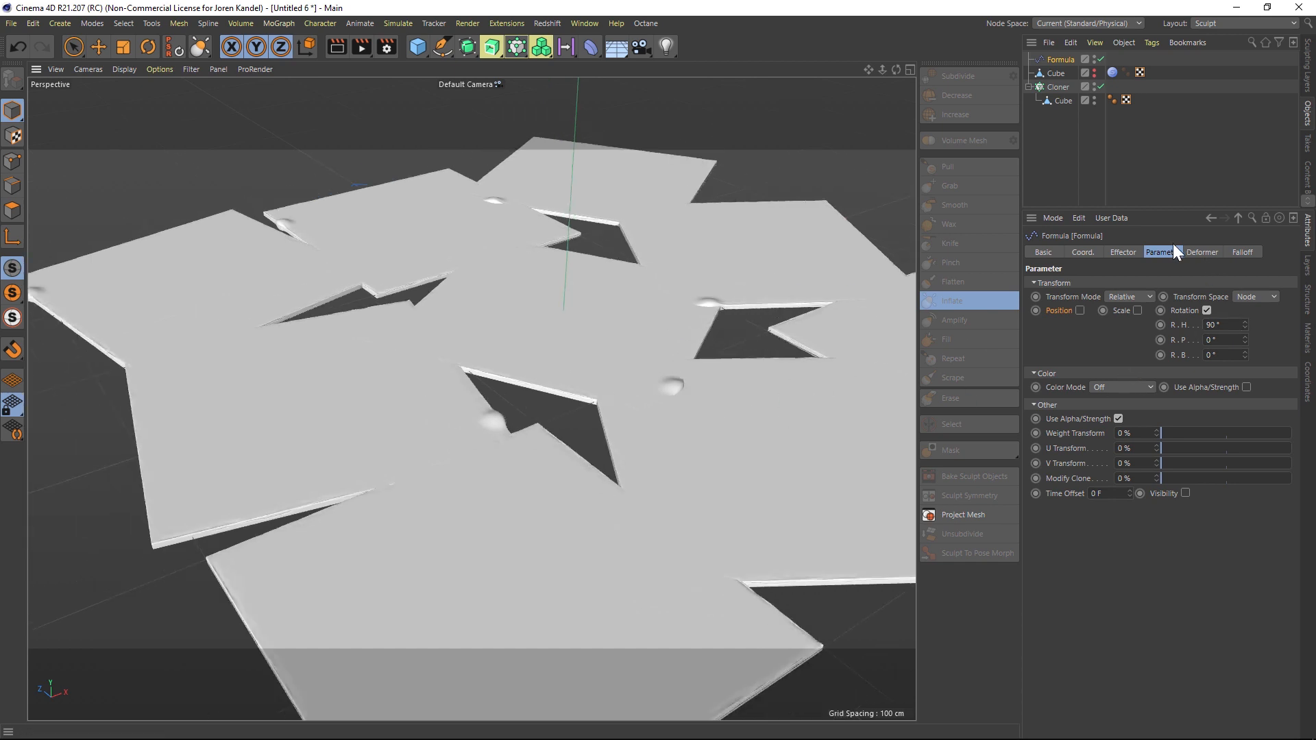
Step: Display the effector's formula settings, switch to the WordPad document and copy the expression round(rnd(3;12345))
left_click(1122, 253)
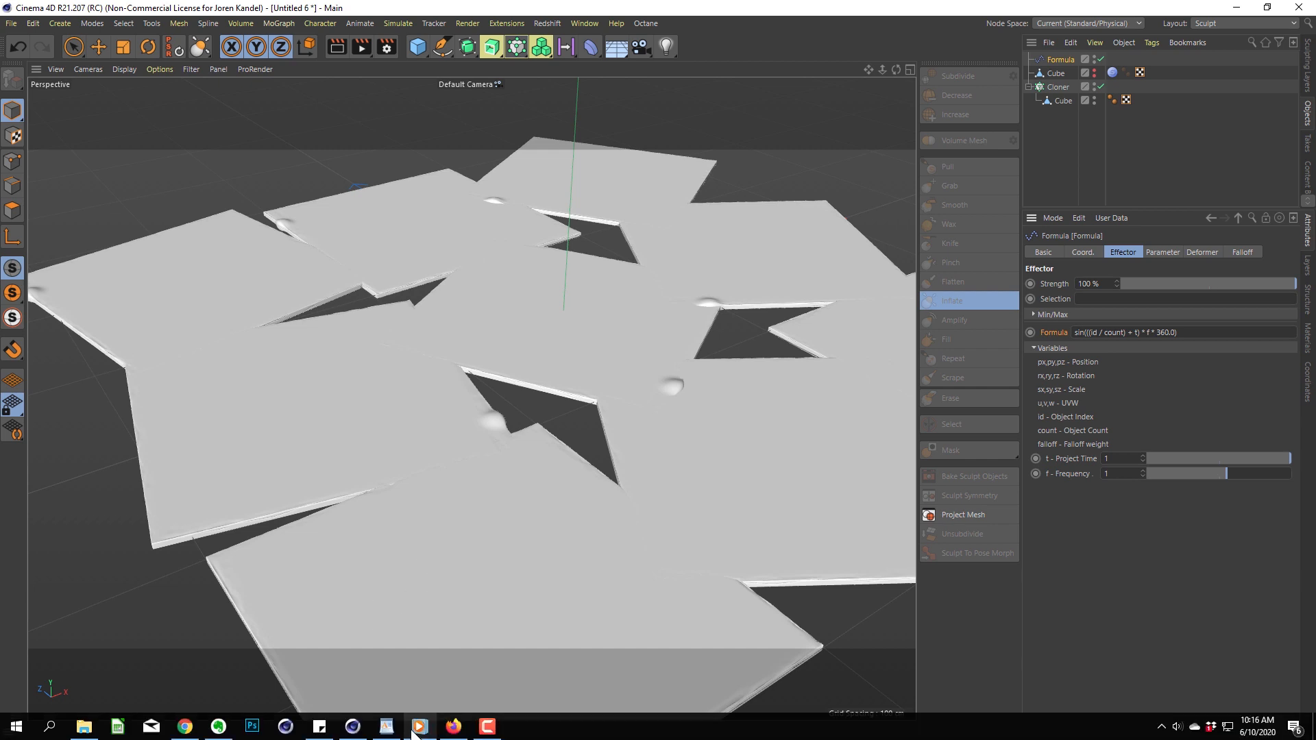
left_click(387, 727)
left_click(631, 295)
left_click_drag(591, 302, 505, 310)
key("ctrl+c")
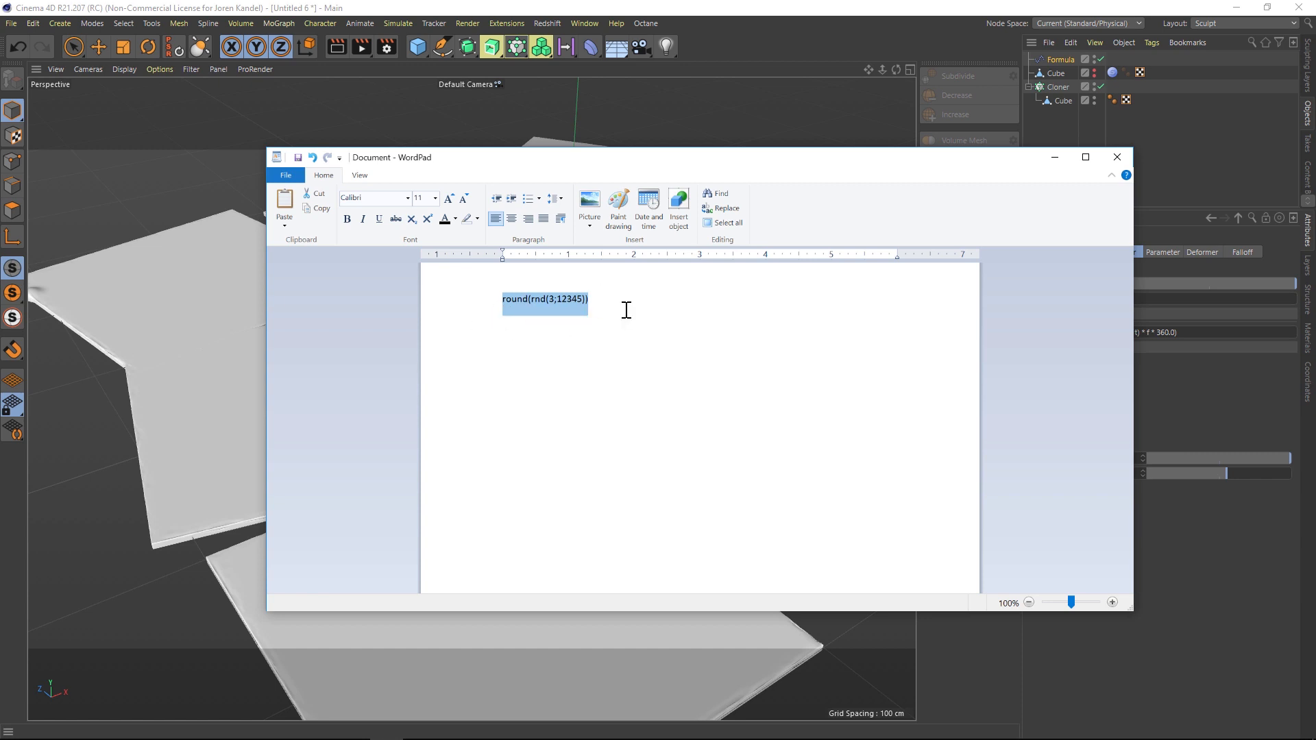
Step: Switch back to Cinema 4D and replace the Formula effector's expression with round(rnd(3;12345))
left_click(1051, 63)
left_click_drag(1207, 332, 1071, 332)
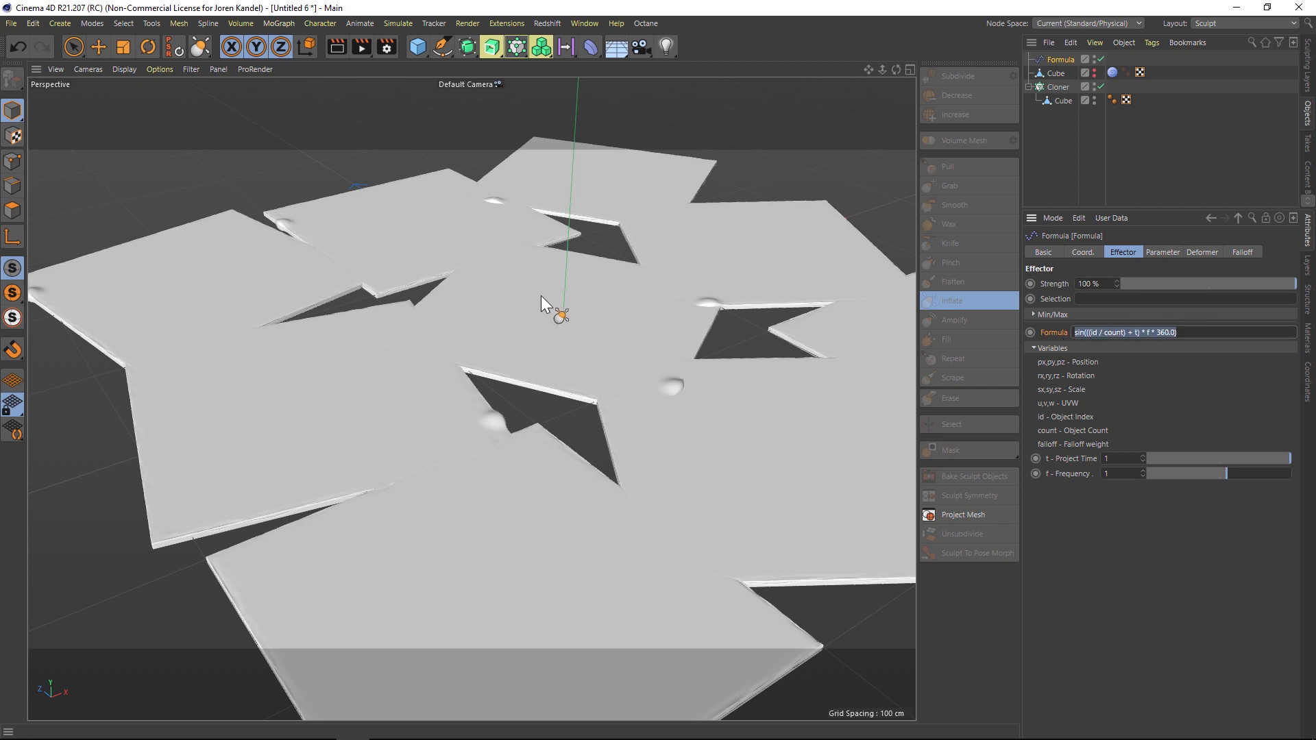
key("ctrl+v")
key("Return")
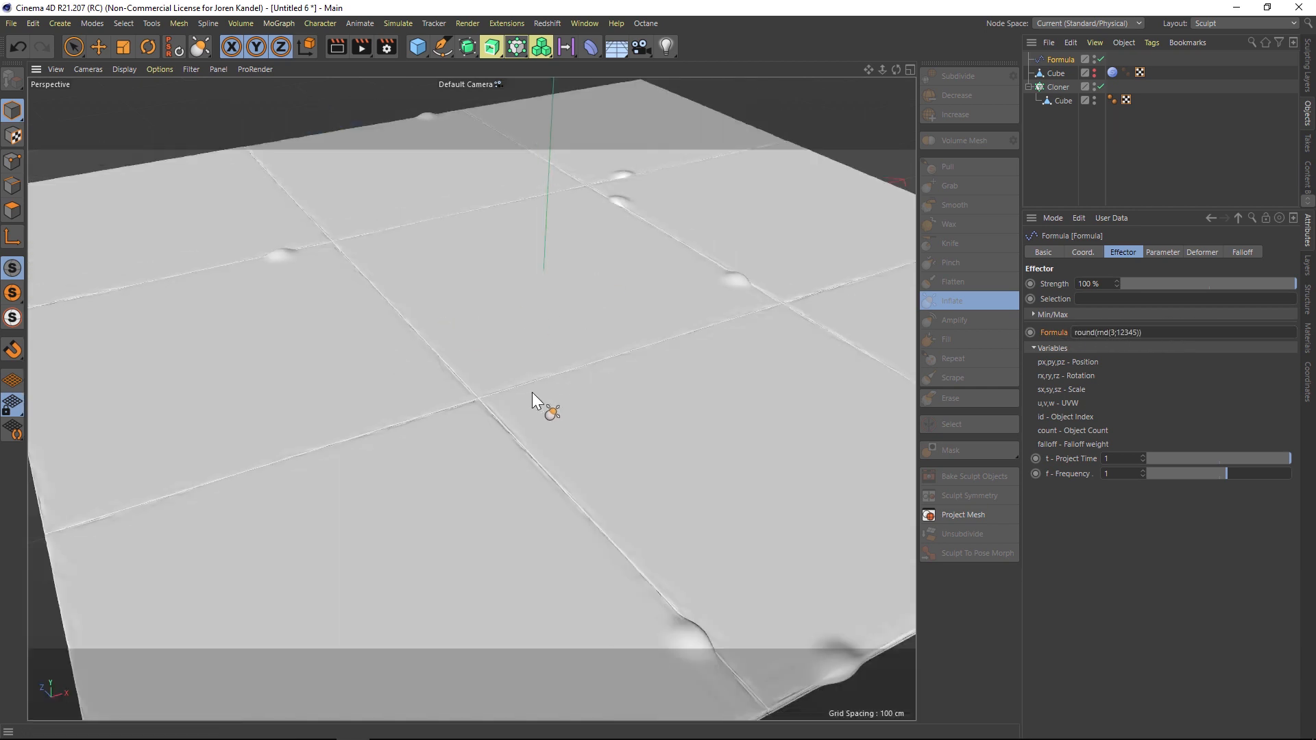
scroll(681, 319, "down", 3)
middle_click_drag(655, 247, 615, 252, "alt")
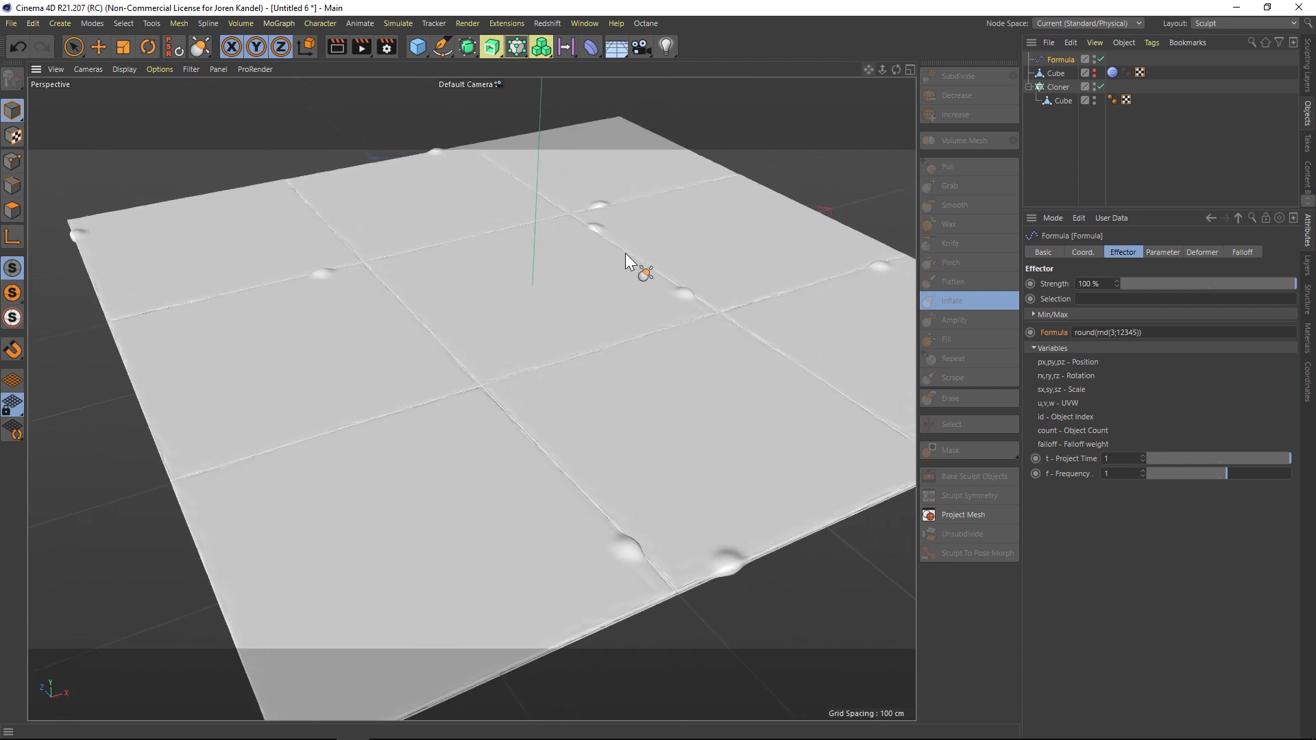